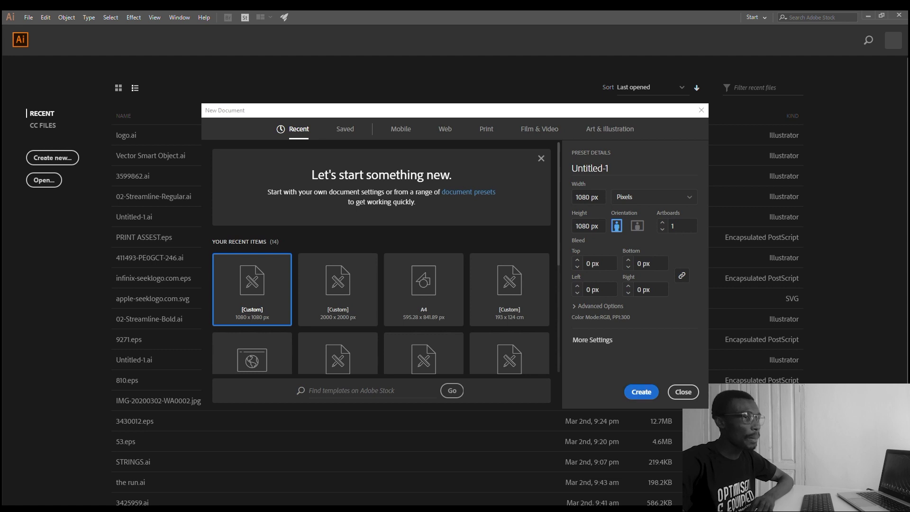
# Create a new one-artboard document of 1080 by 1080 pixels
pyautogui.click(641, 391)
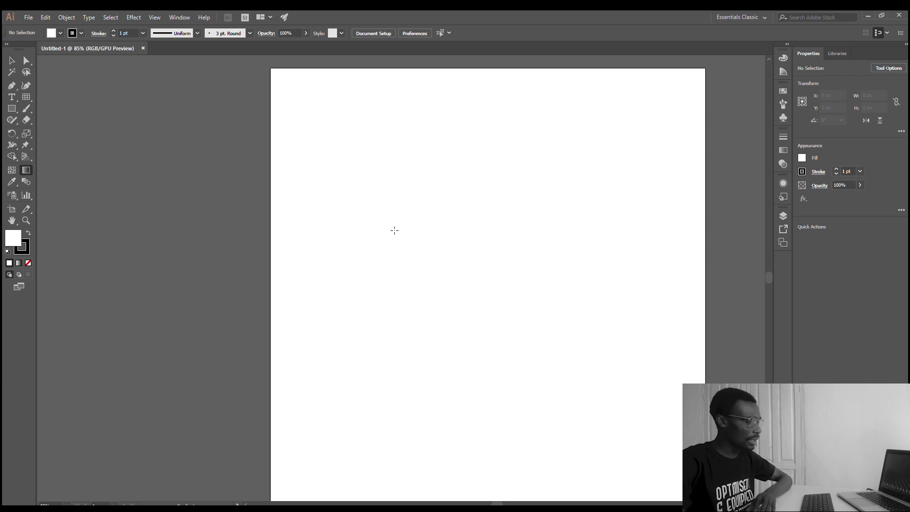
pyautogui.scroll(-1, 395, 230)
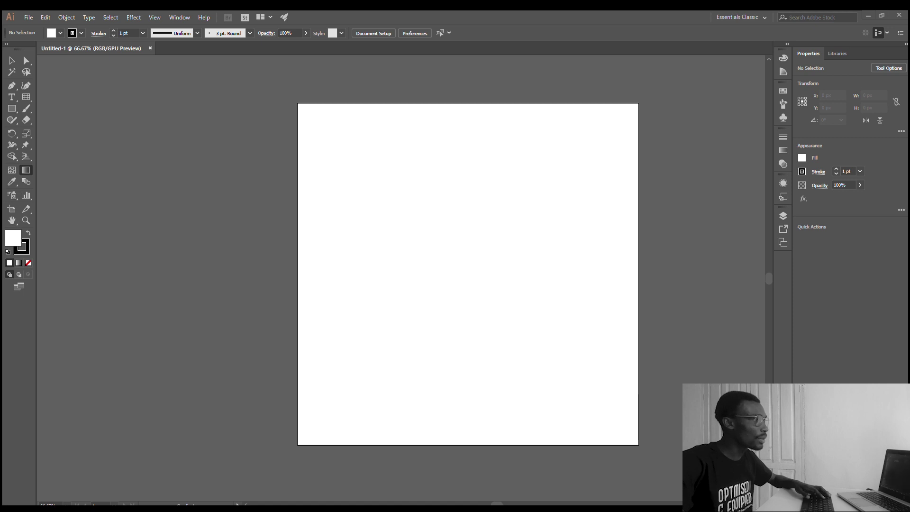
# Switch to File Explorer, bring O&E logo Sketch.png from the Logo Sketch folder onto the artboard, and delete the placed image
pyautogui.hotkey('alt', 'Tab')
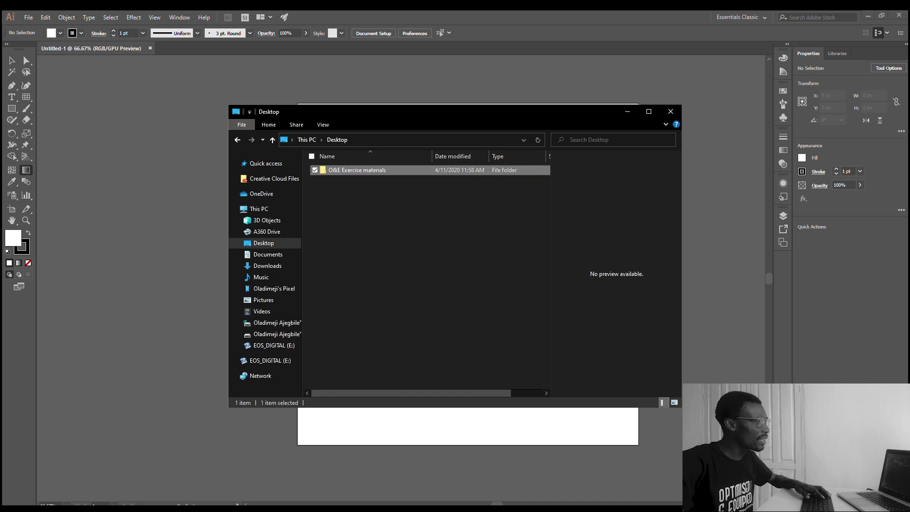
pyautogui.doubleClick(357, 170)
pyautogui.doubleClick(333, 180)
pyautogui.doubleClick(454, 182)
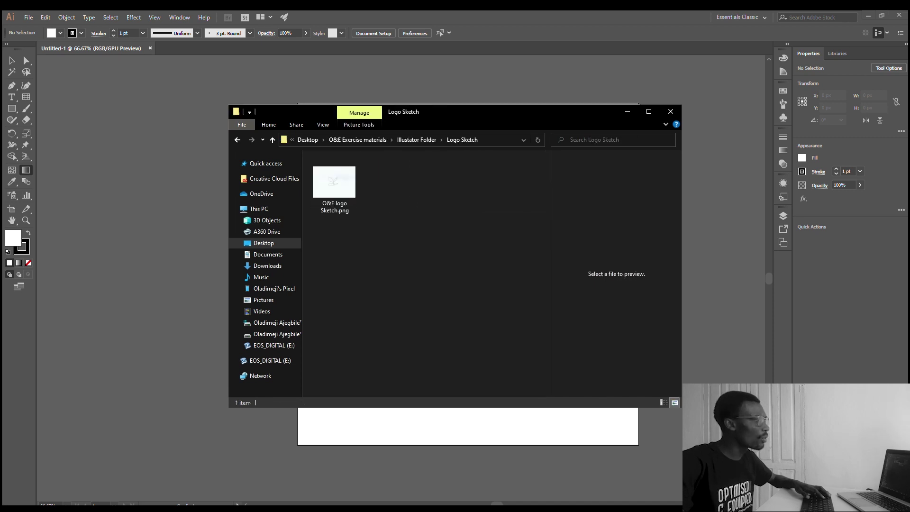
pyautogui.click(334, 182)
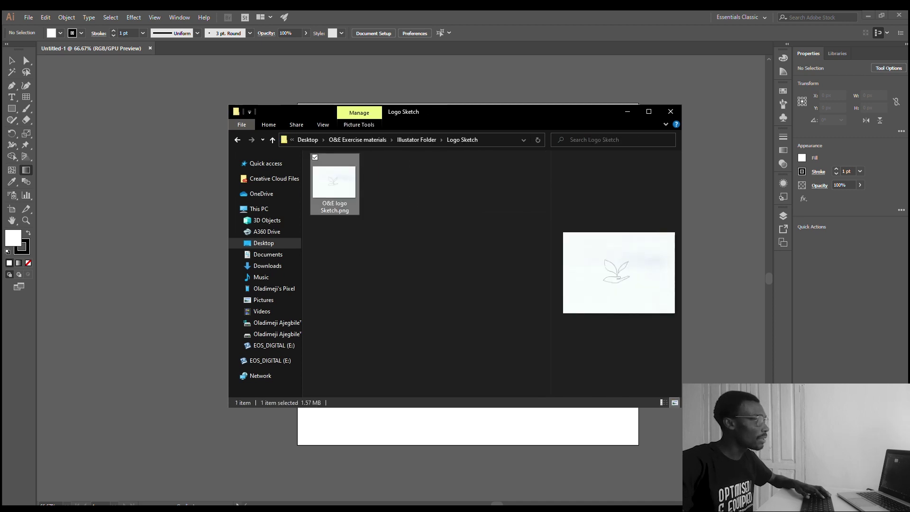
pyautogui.moveTo(334, 182)
pyautogui.mouseDown()
pyautogui.moveTo(290, 193)
pyautogui.moveTo(497, 302)
pyautogui.mouseUp()
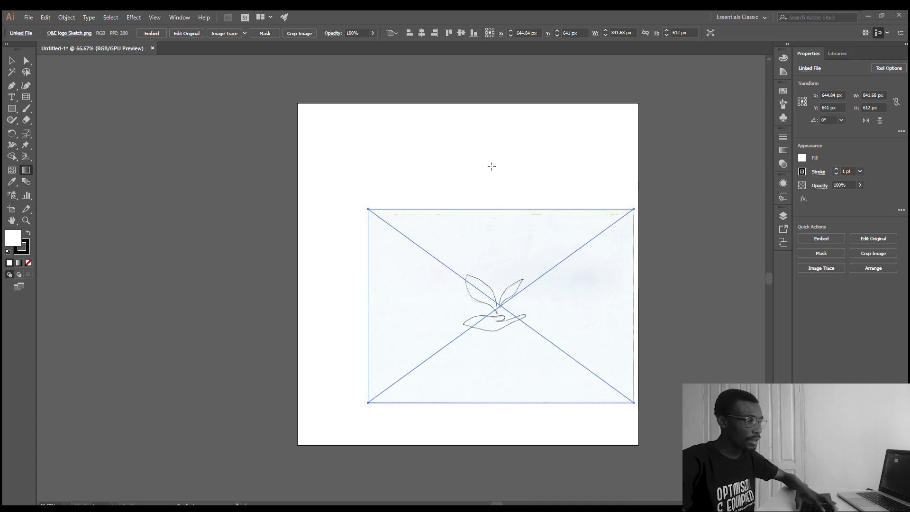
pyautogui.press('Delete')
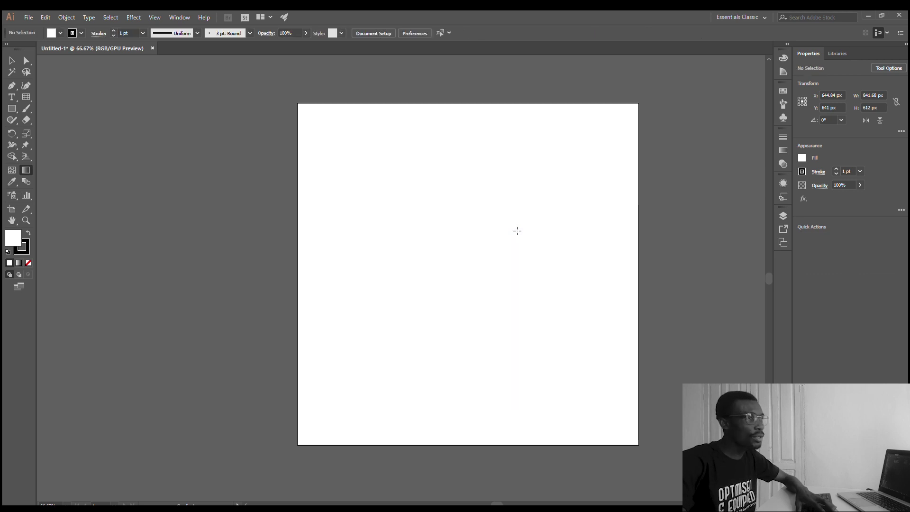
# Place O&E logo Sketch.png from the Logo Sketch folder as a linked image about 949 px wide and 690 px high on the artboard
pyautogui.click(29, 17)
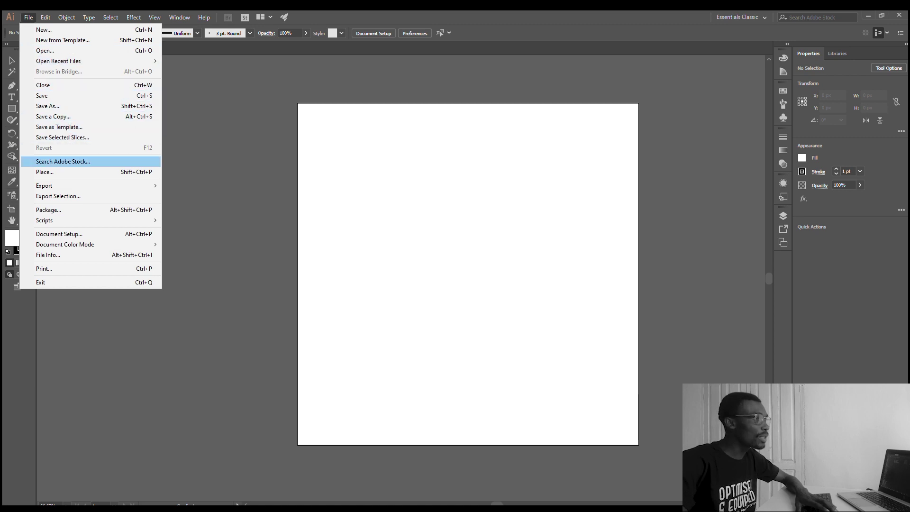
pyautogui.click(45, 171)
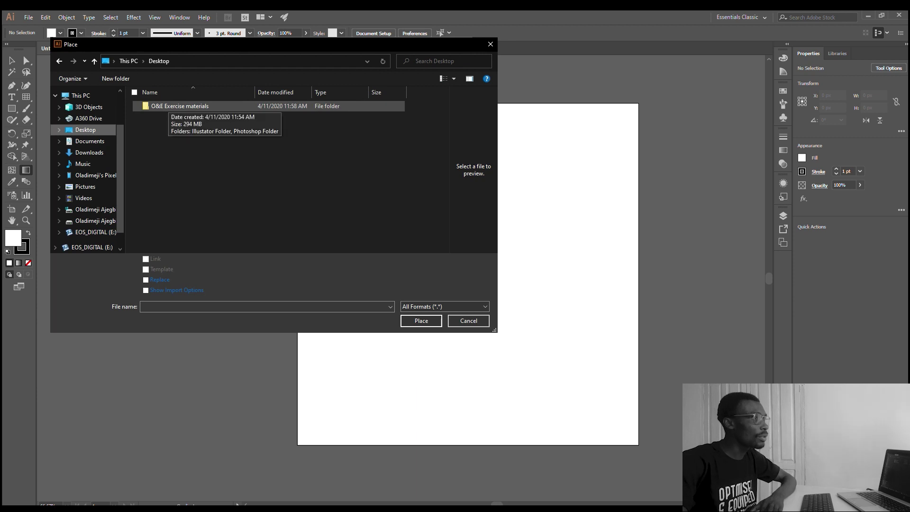
pyautogui.doubleClick(168, 106)
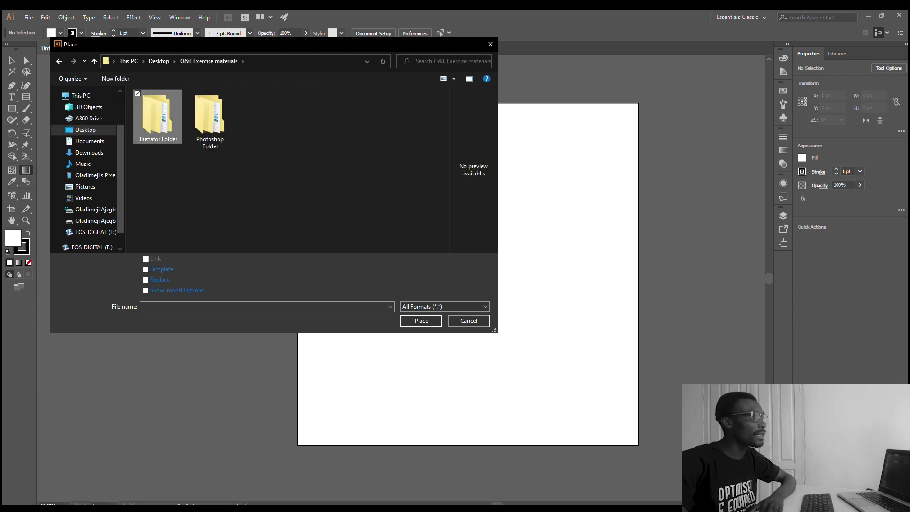
pyautogui.press('Return')
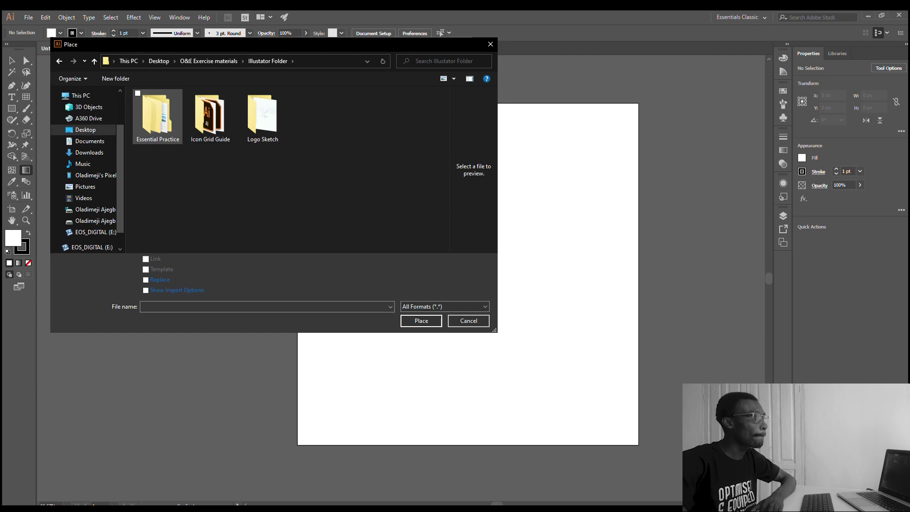
pyautogui.press('Right')
pyautogui.press('Left')
pyautogui.press('Right')
pyautogui.press('Right')
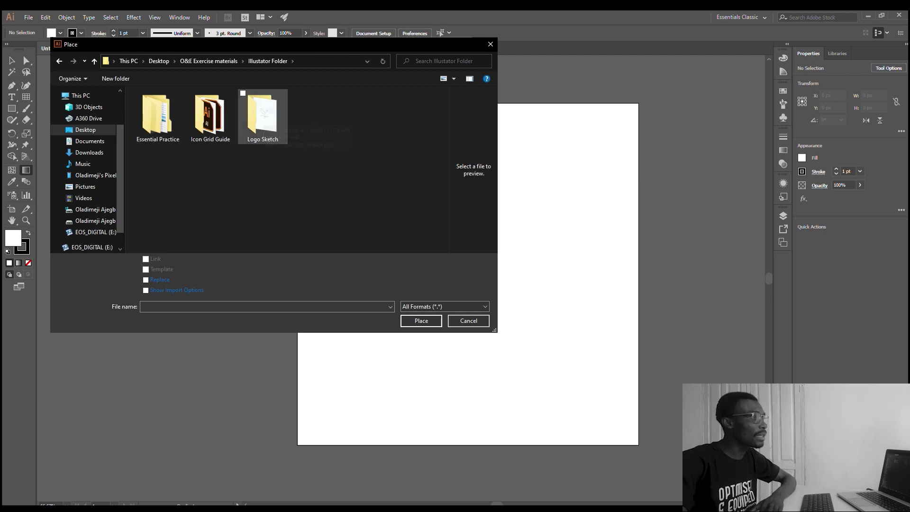
pyautogui.doubleClick(263, 117)
pyautogui.click(157, 119)
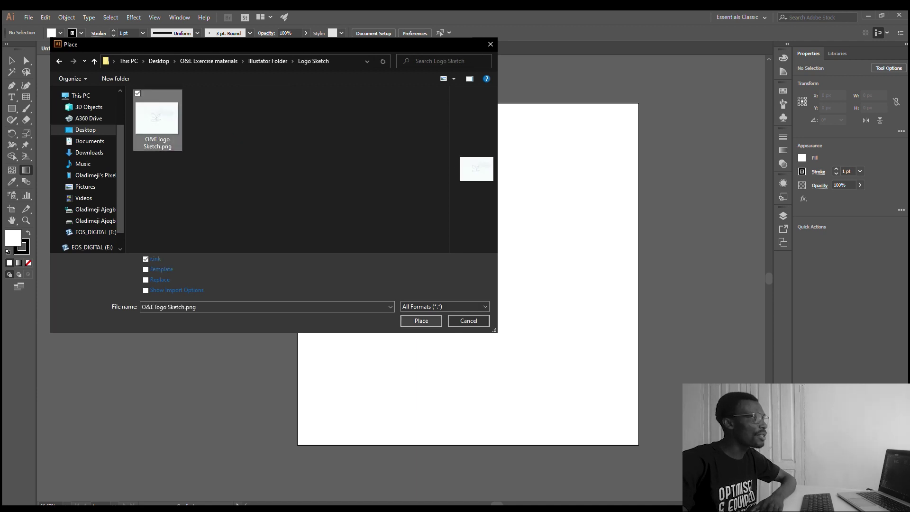
pyautogui.press('Return')
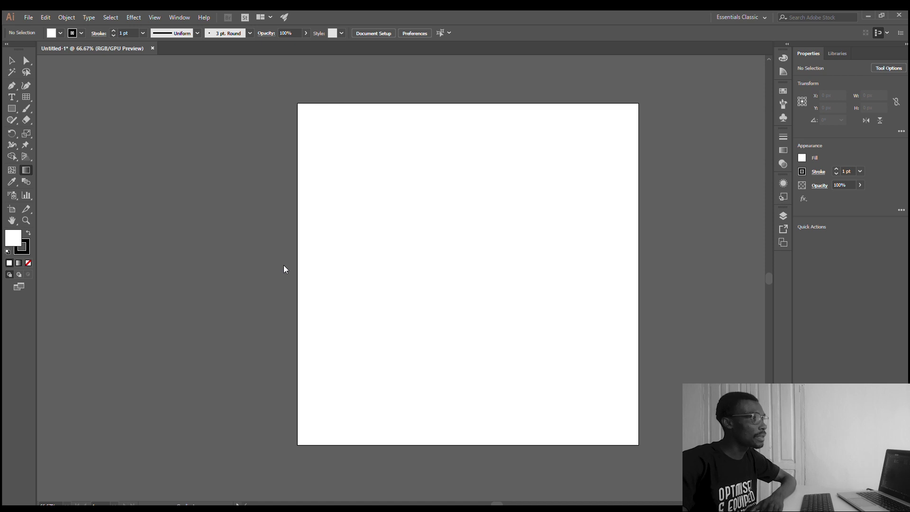
pyautogui.moveTo(318, 135)
pyautogui.mouseDown()
pyautogui.moveTo(540, 350)
pyautogui.moveTo(618, 447)
pyautogui.mouseUp()
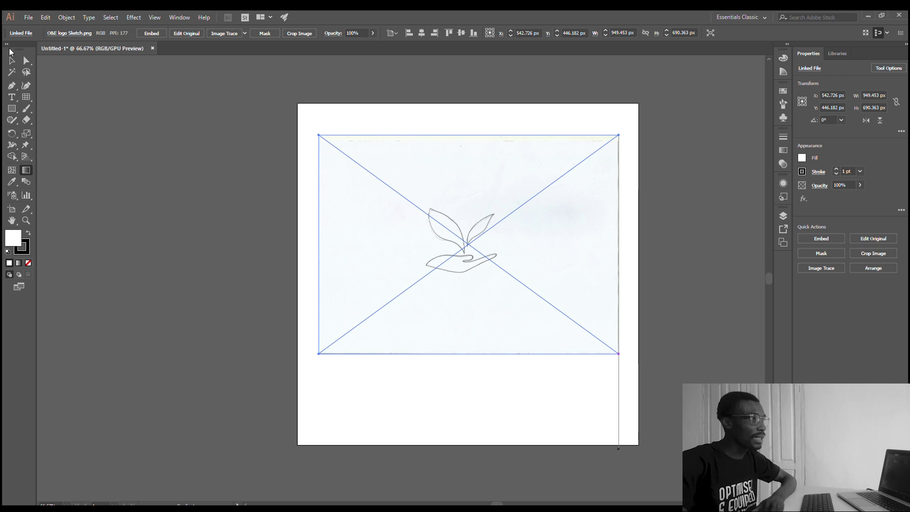
# Move the placed sketch slightly down and right to about X 555 px, Y 483 px
pyautogui.click(11, 60)
pyautogui.scroll(1, 522, 298)
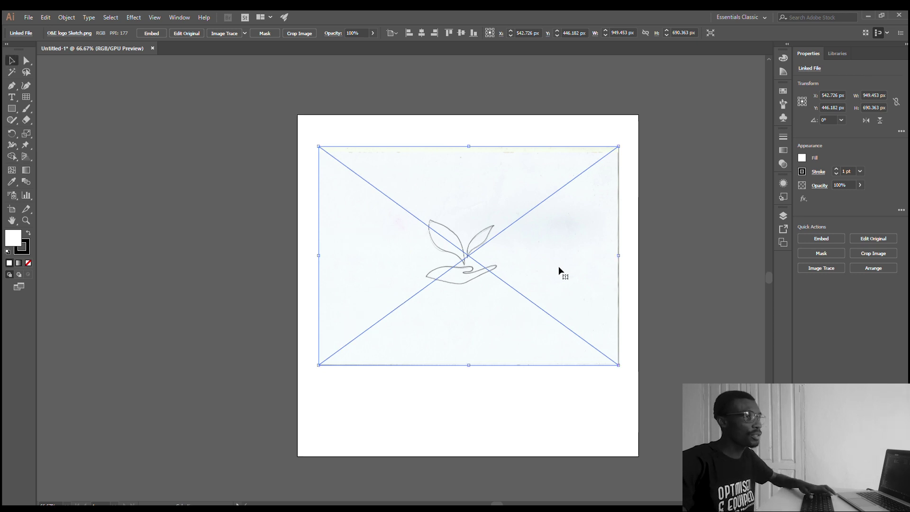
pyautogui.moveTo(559, 268); pyautogui.dragTo(563, 280)
pyautogui.scroll(-3, 542, 283)
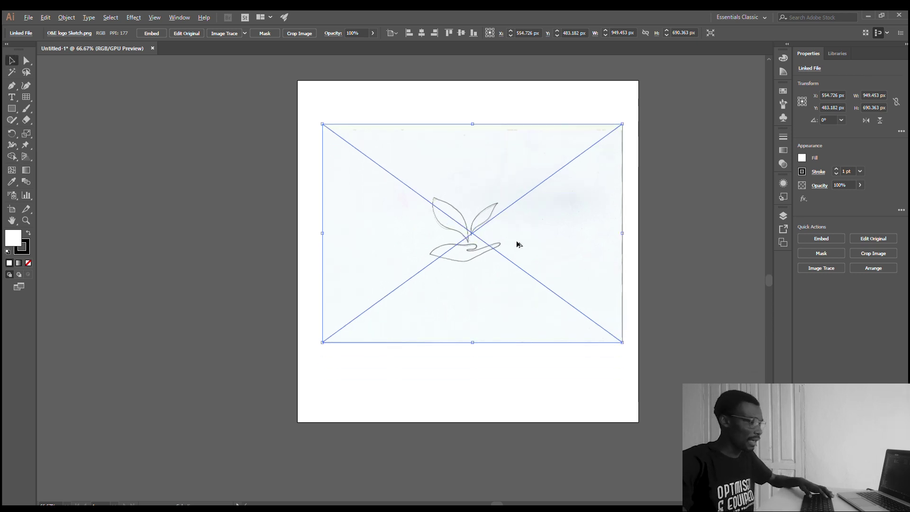
# Examine the leaf and hand outlines of the placed sketch up close and at full artboard view
pyautogui.scroll(1, 516, 242)
pyautogui.scroll(3, 436, 241)
pyautogui.scroll(-1, 439, 254)
pyautogui.moveTo(479, 264); pyautogui.dragTo(460, 243)
pyautogui.scroll(2, 450, 239)
pyautogui.scroll(-2, 448, 238)
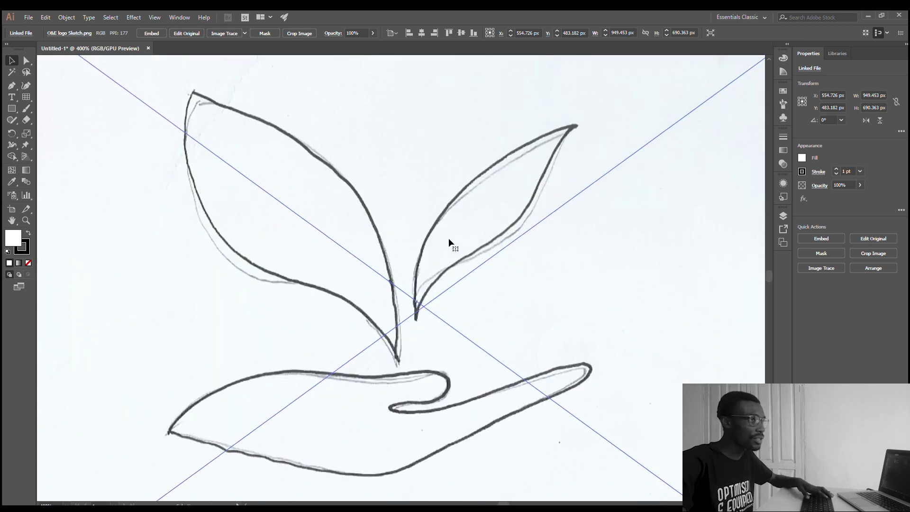
pyautogui.scroll(-2, 448, 238)
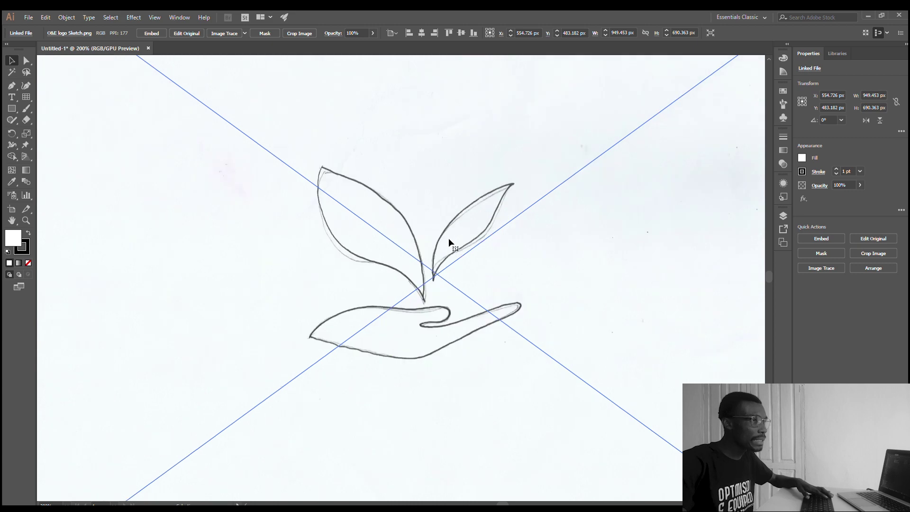
pyautogui.scroll(2, 448, 238)
pyautogui.scroll(-2, 440, 215)
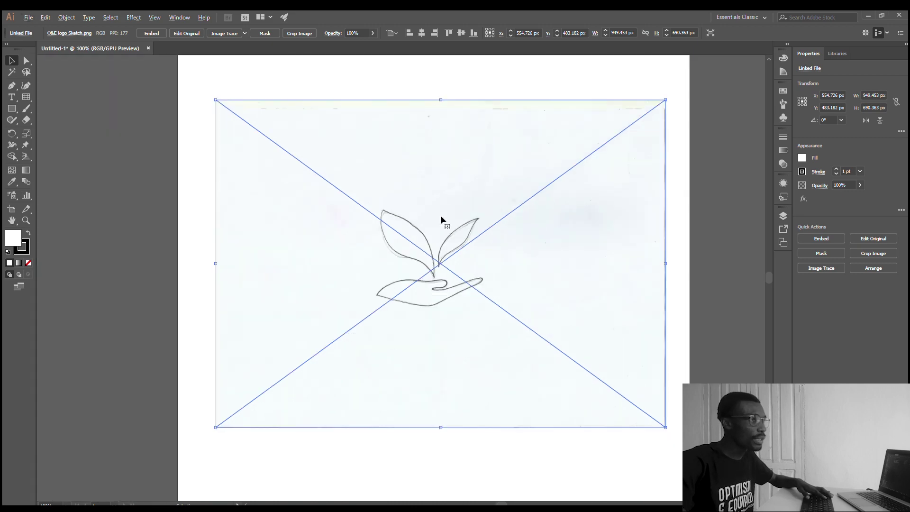
pyautogui.scroll(1, 439, 136)
pyautogui.click(434, 107)
pyautogui.scroll(2, 452, 175)
pyautogui.scroll(-2, 452, 173)
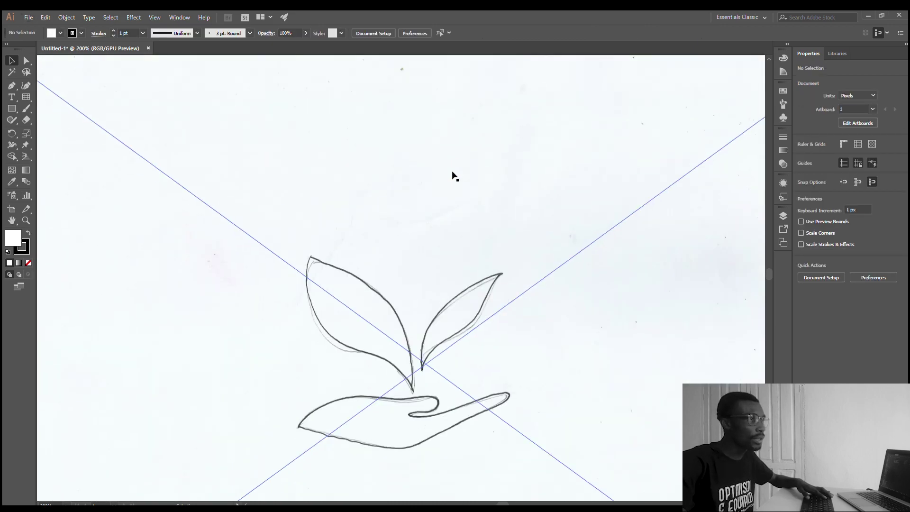
pyautogui.scroll(1, 452, 175)
pyautogui.scroll(-4, 455, 185)
pyautogui.scroll(2, 443, 207)
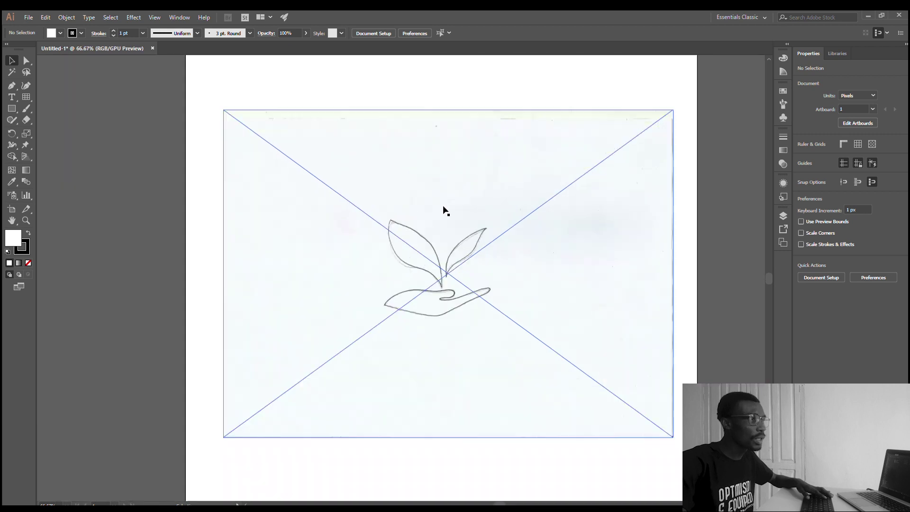
pyautogui.scroll(-2, 441, 214)
pyautogui.click(368, 180)
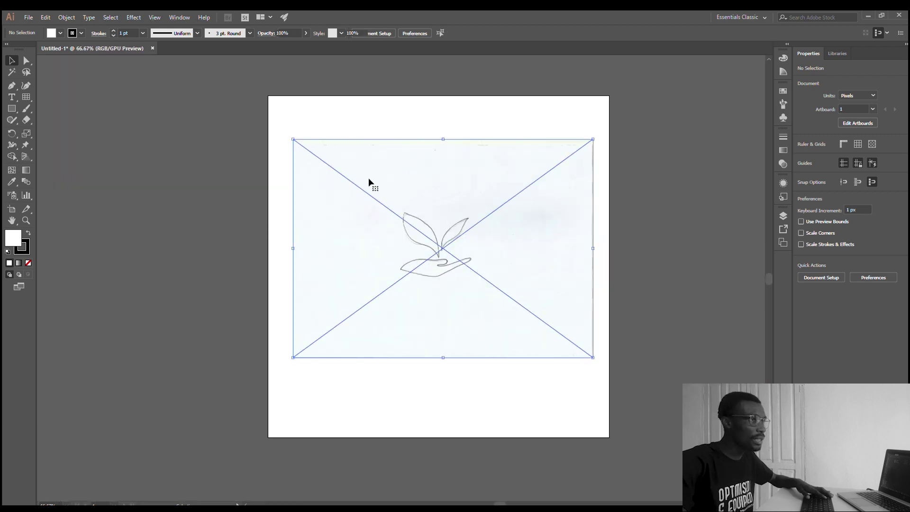
pyautogui.click(452, 131)
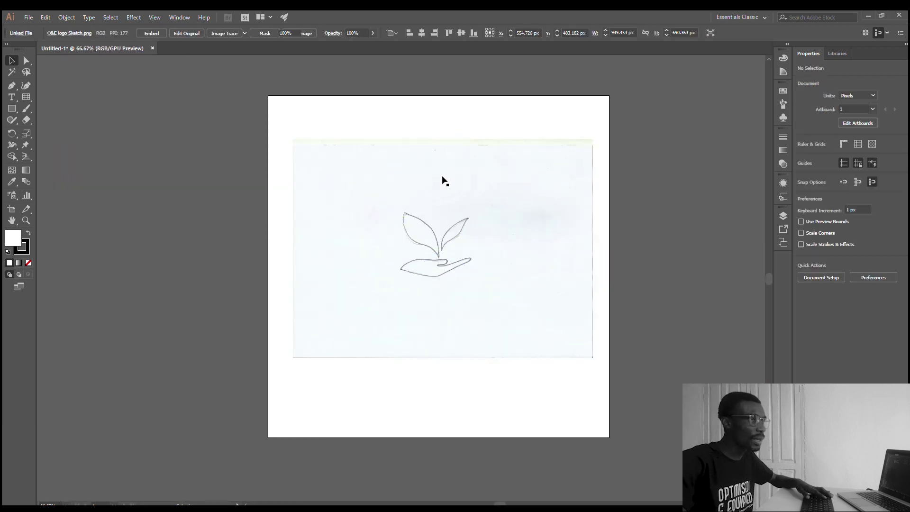
pyautogui.click(443, 177)
pyautogui.click(473, 131)
pyautogui.scroll(2, 473, 201)
pyautogui.scroll(-2, 479, 206)
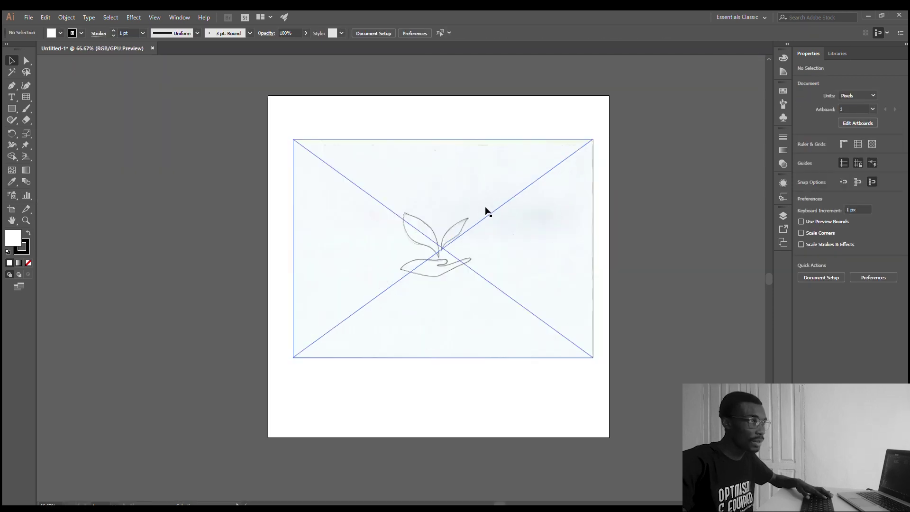
pyautogui.scroll(2, 471, 204)
pyautogui.scroll(-2, 471, 207)
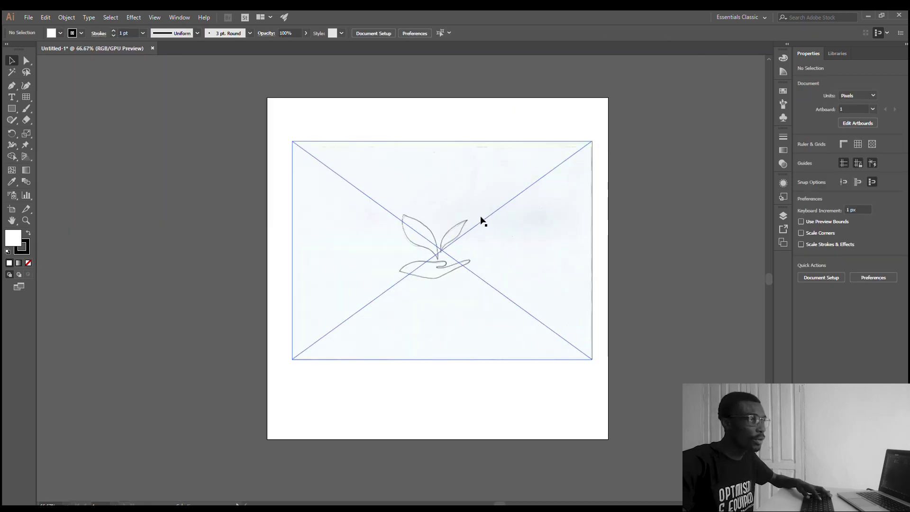
# Enlarge the sketch proportionally to about 1409 by 1024 px and reposition it near the artboard's centre, about X 547 px, Y 532 px
pyautogui.click(587, 356)
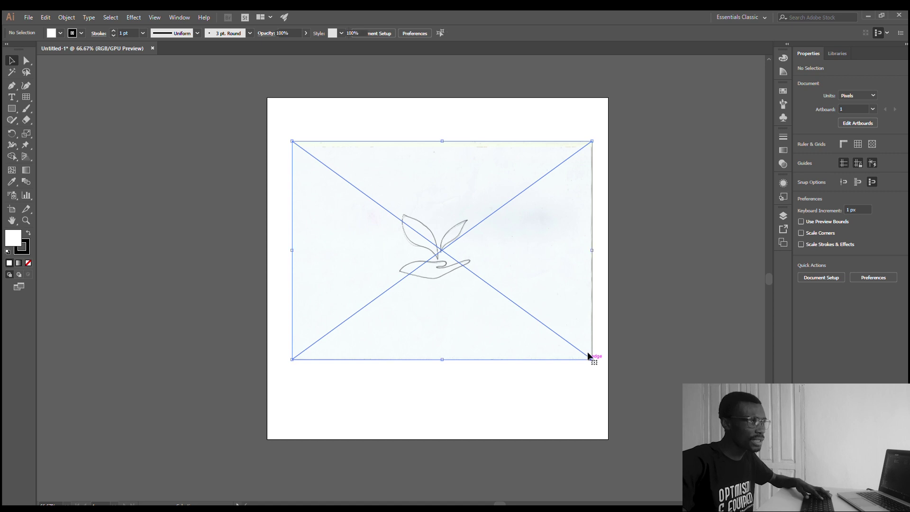
pyautogui.moveTo(591, 359); pyautogui.dragTo(658, 408)
pyautogui.scroll(2, 482, 248)
pyautogui.scroll(-2, 501, 251)
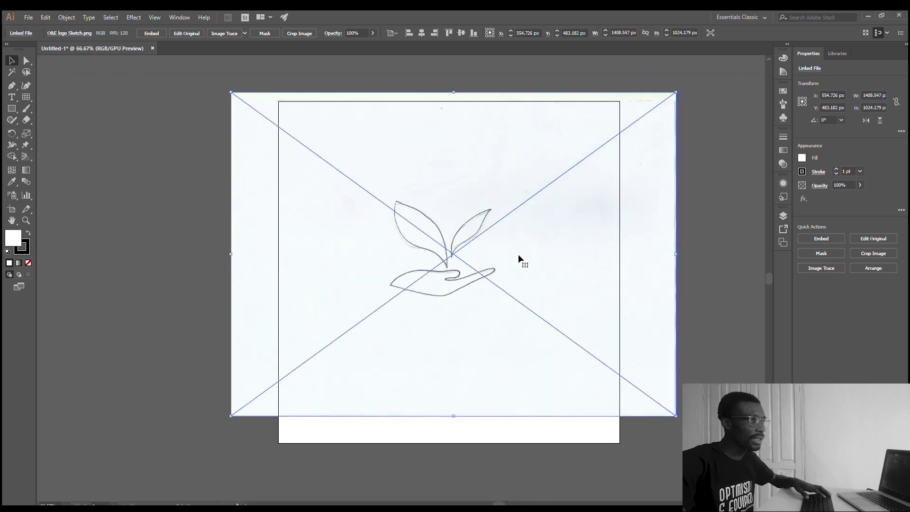
pyautogui.moveTo(520, 260); pyautogui.dragTo(515, 271)
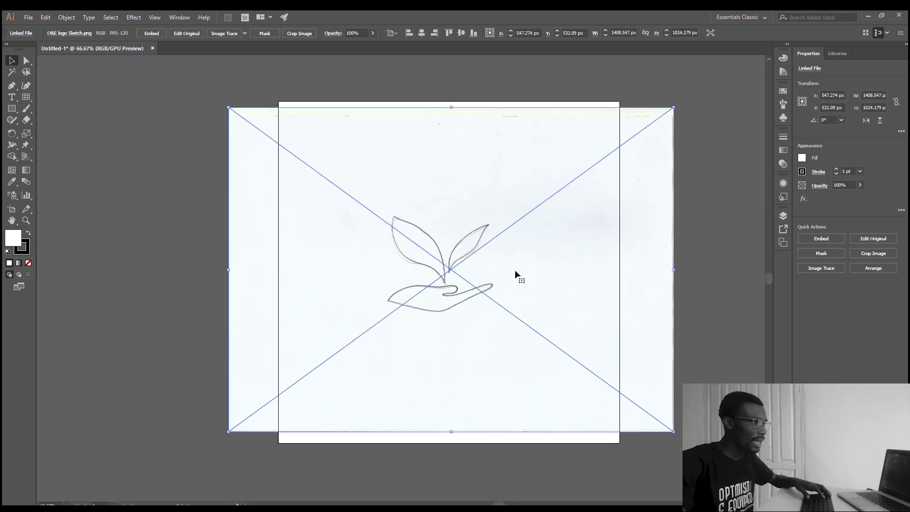
# Lock, unlock and relock the placed sketch, and try to move it while it is locked
pyautogui.hotkey('ctrl', '2')
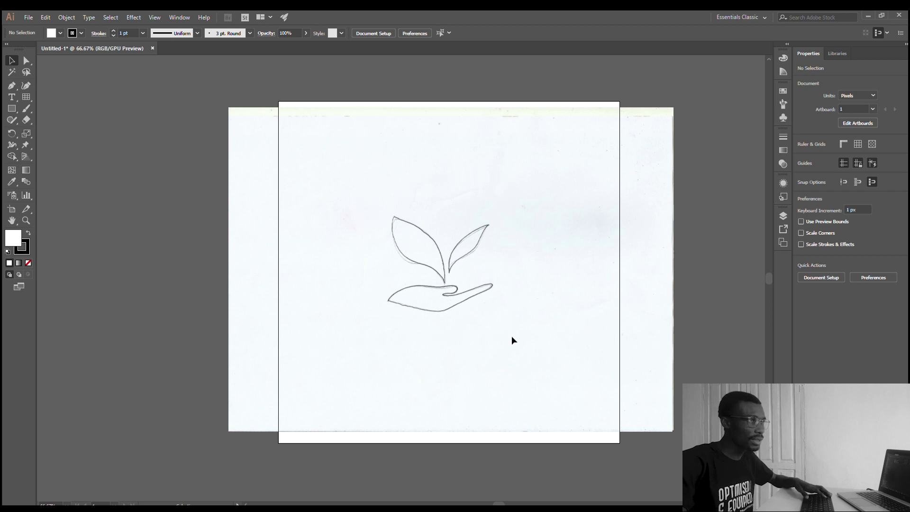
pyautogui.hotkey('ctrl', 'alt', '2')
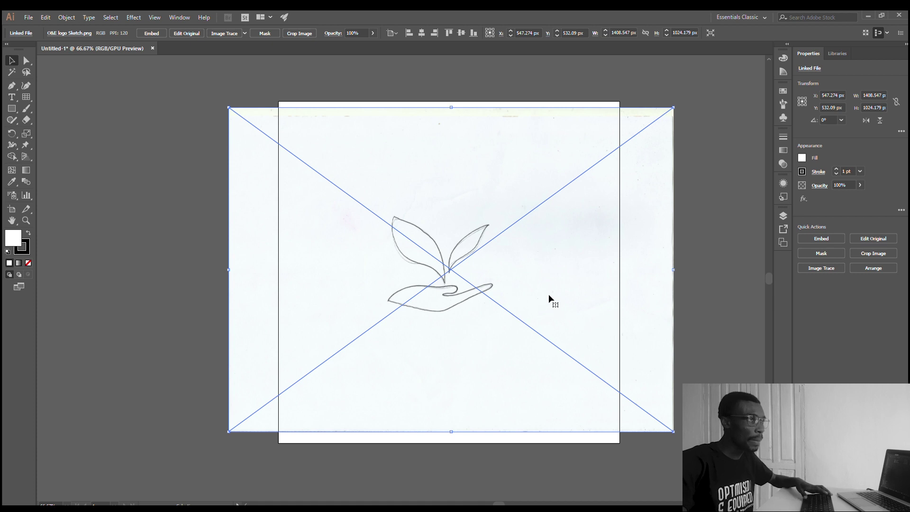
pyautogui.hotkey('ctrl', '2')
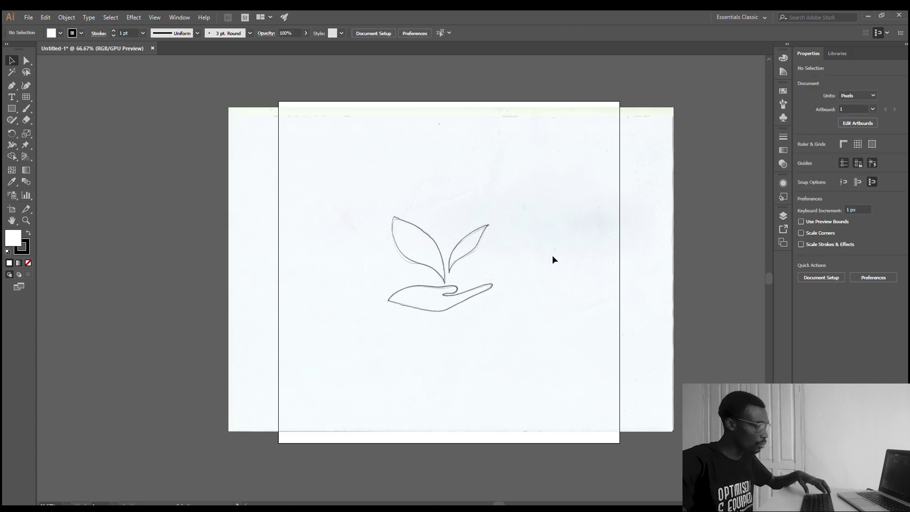
pyautogui.moveTo(579, 250); pyautogui.dragTo(534, 278)
# Unlock the sketch object and lock the layer that contains it instead
pyautogui.hotkey('ctrl', 'alt', '2')
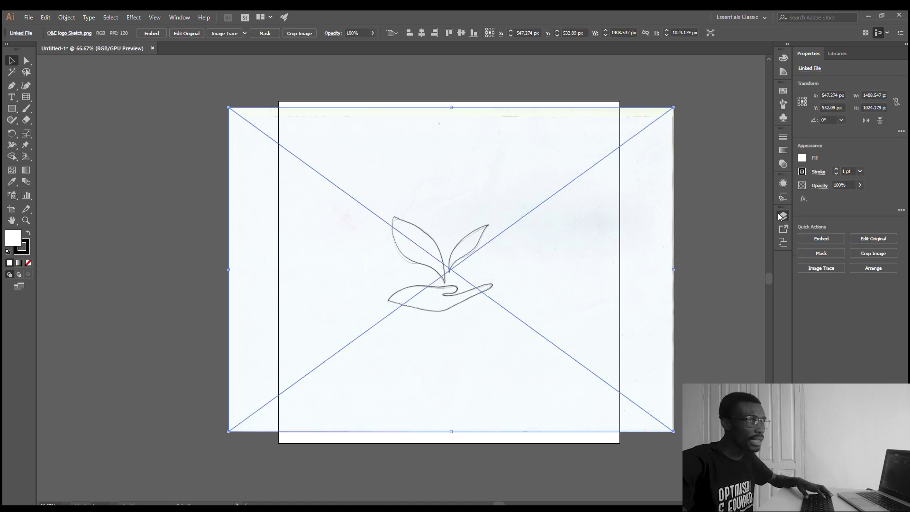
pyautogui.click(675, 229)
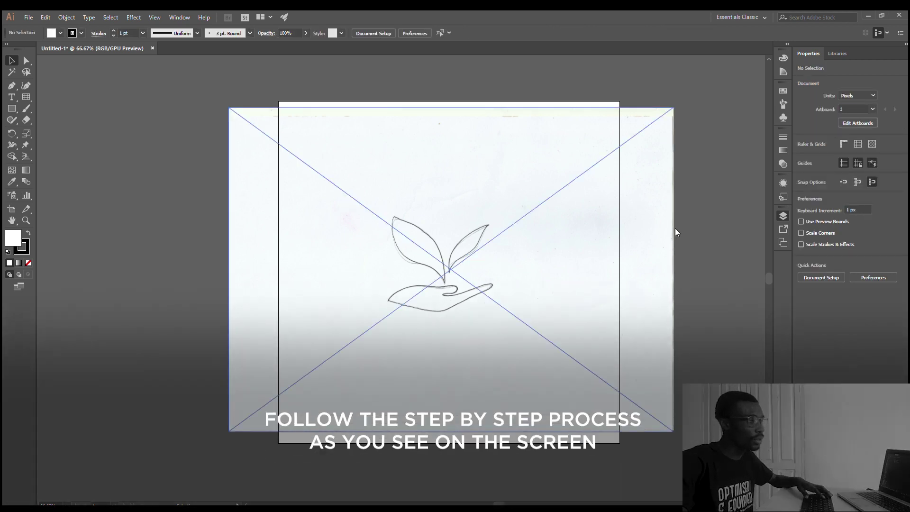
pyautogui.click(750, 211)
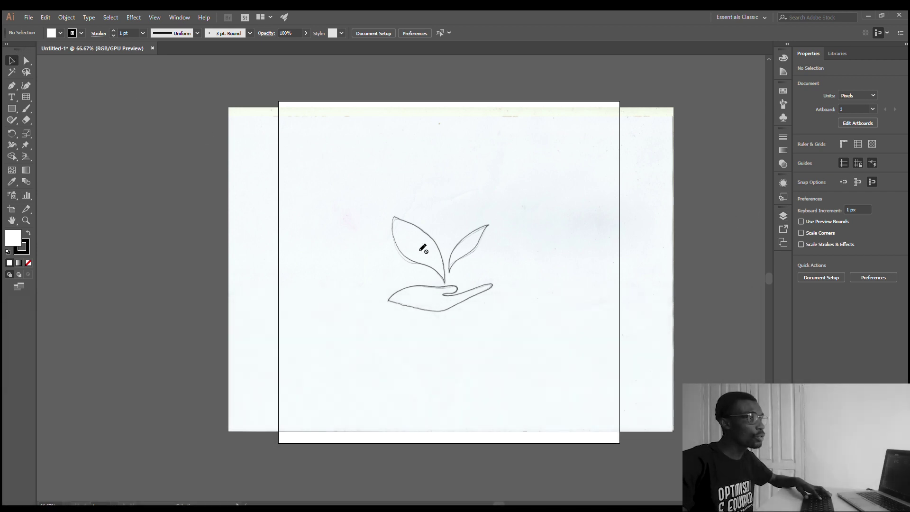
pyautogui.scroll(4, 433, 258)
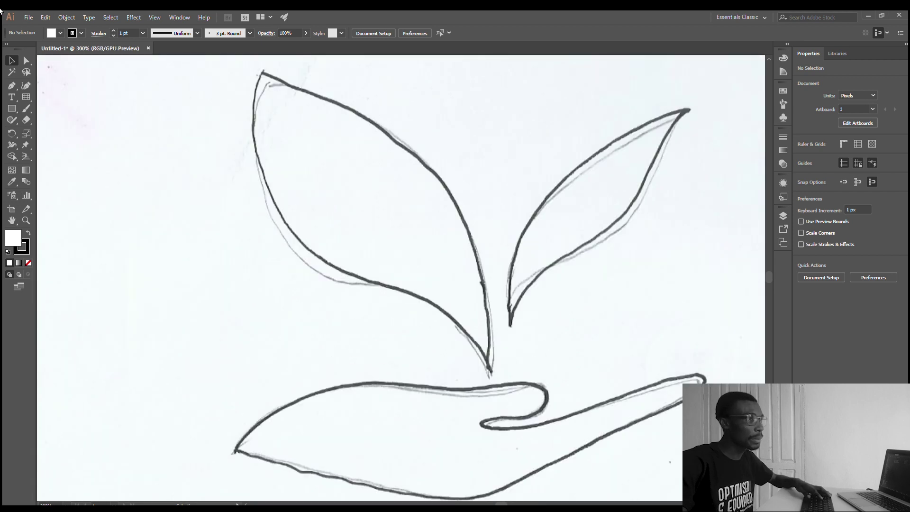
pyautogui.click(26, 61)
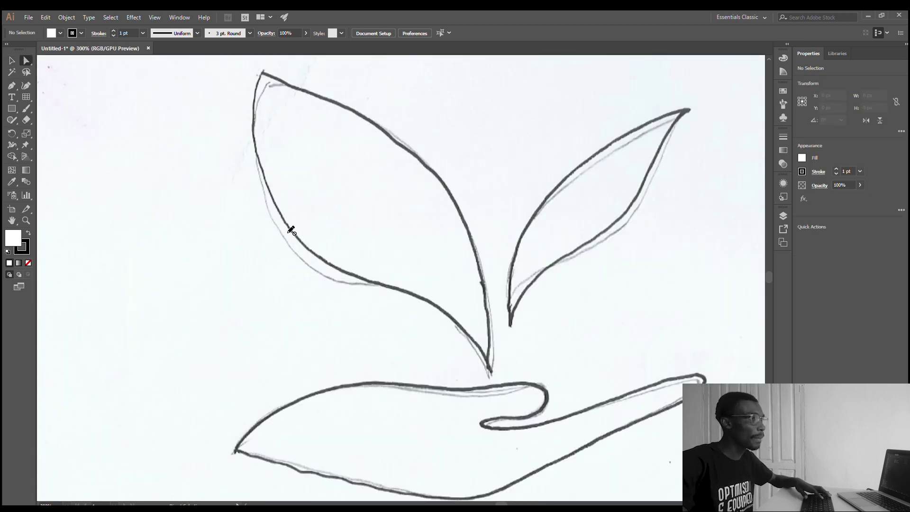
pyautogui.press('v')
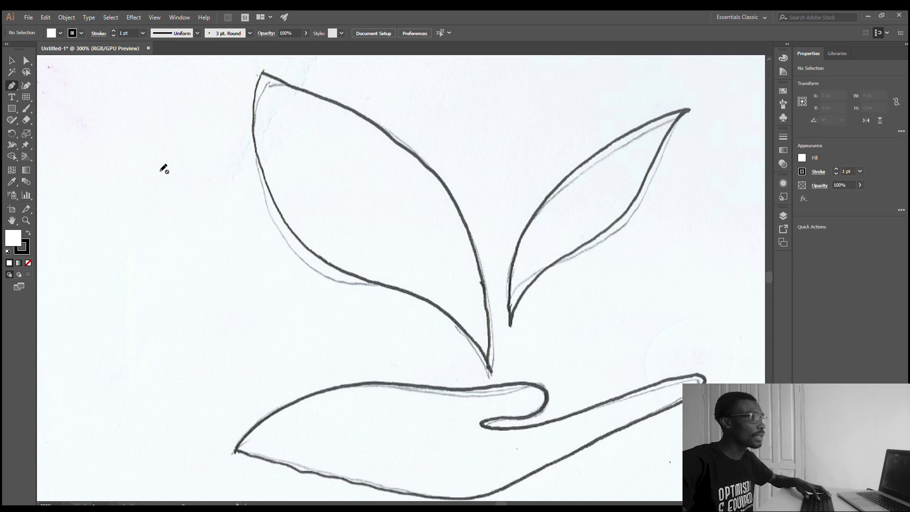
# Unlock the layer that contains the sketch and lock the placed sketch object itself instead
pyautogui.scroll(-3, 528, 196)
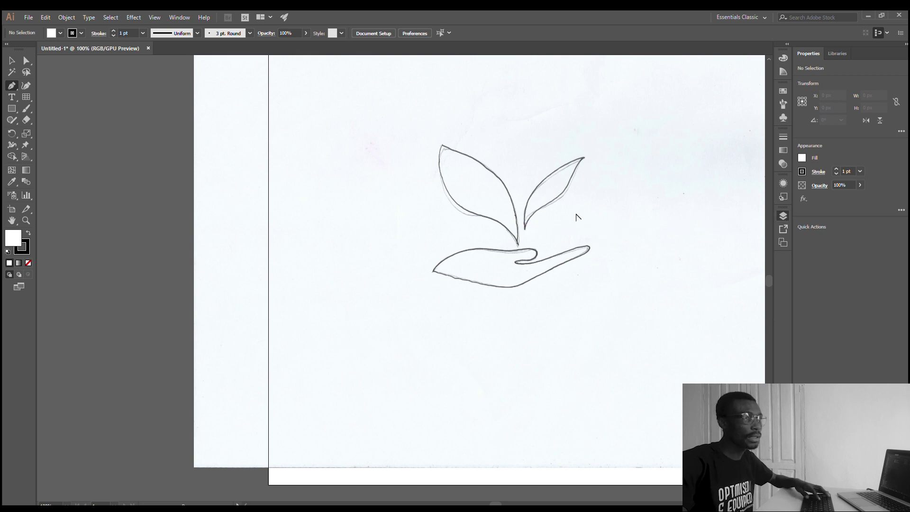
pyautogui.scroll(-2, 581, 217)
pyautogui.scroll(2, 570, 207)
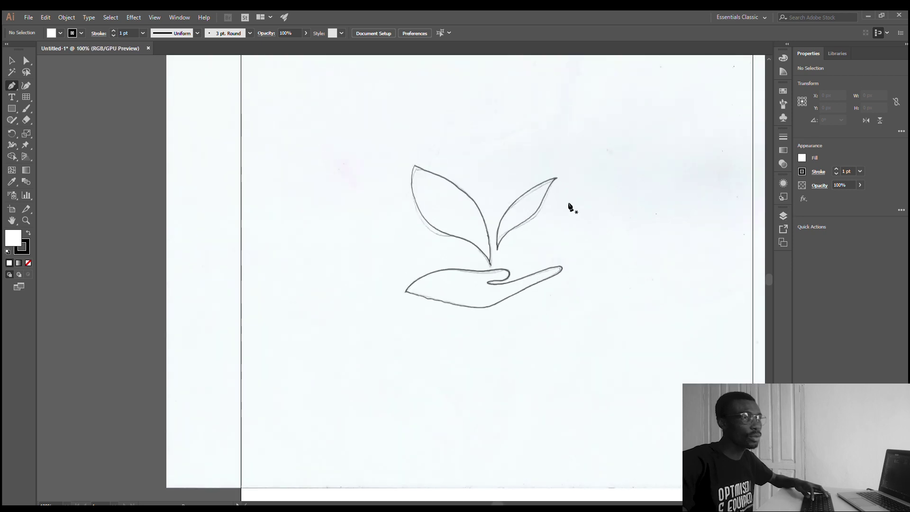
pyautogui.scroll(1, 570, 207)
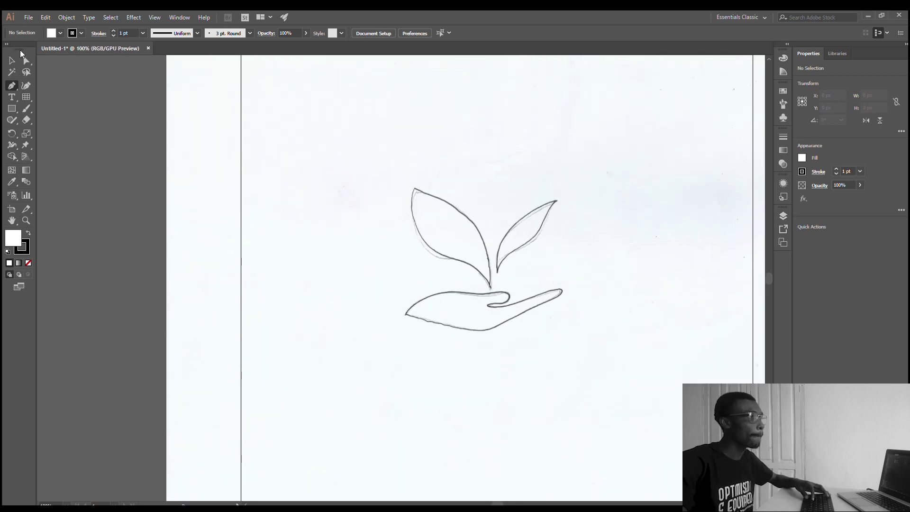
pyautogui.click(12, 61)
pyautogui.hotkey('ctrl', '-')
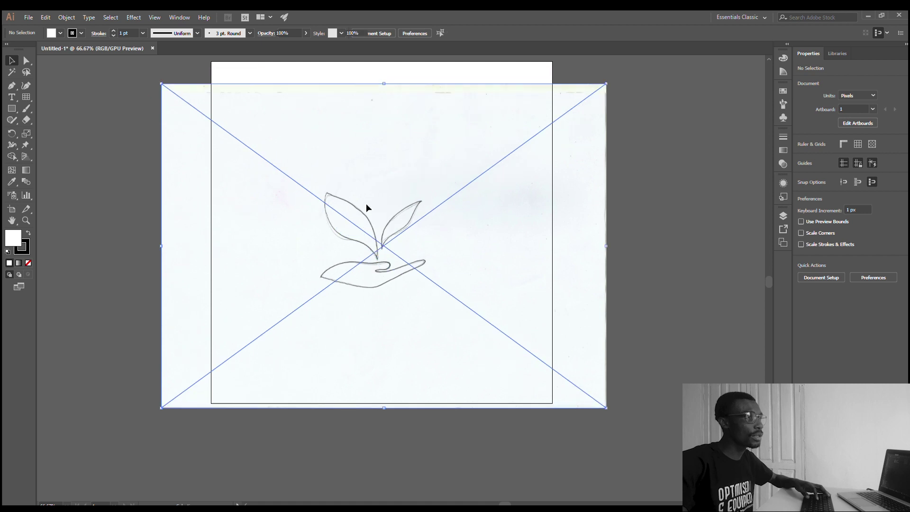
pyautogui.click(368, 207)
pyautogui.hotkey('ctrl', '2')
pyautogui.scroll(1, 276, 191)
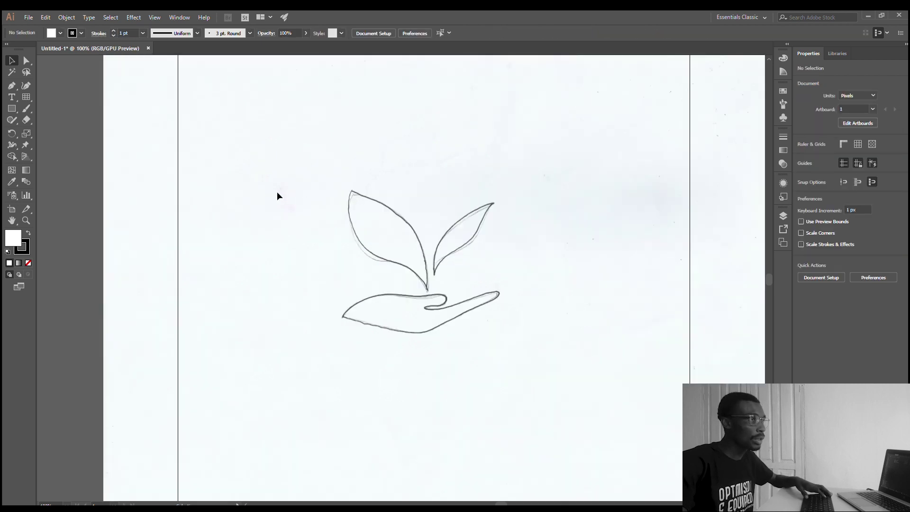
# Trace the large leaf's upper edge with the Pen tool, from its tip (about X 368, Y 416 px) to its base (X 525, Y 624 px)
pyautogui.click(11, 85)
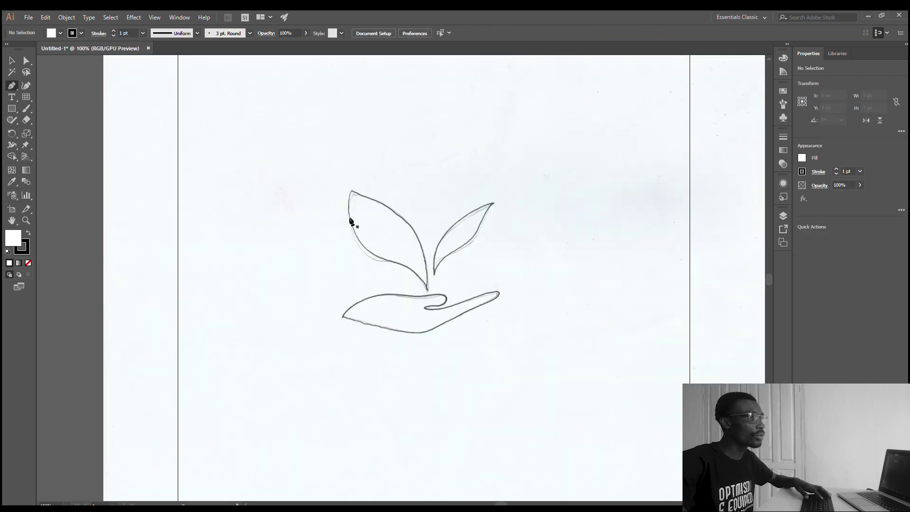
pyautogui.scroll(2, 351, 219)
pyautogui.scroll(-2, 359, 219)
pyautogui.moveTo(404, 248); pyautogui.dragTo(382, 257)
pyautogui.scroll(3, 398, 243)
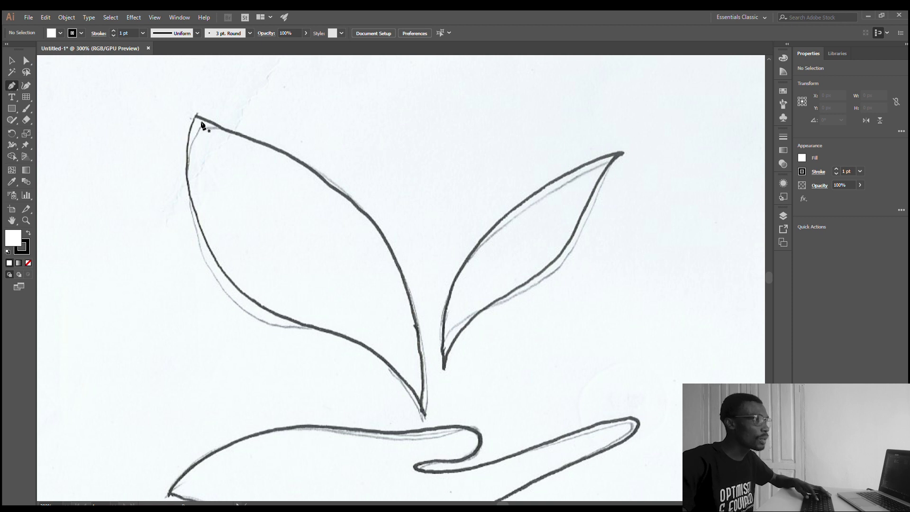
pyautogui.scroll(1, 191, 125)
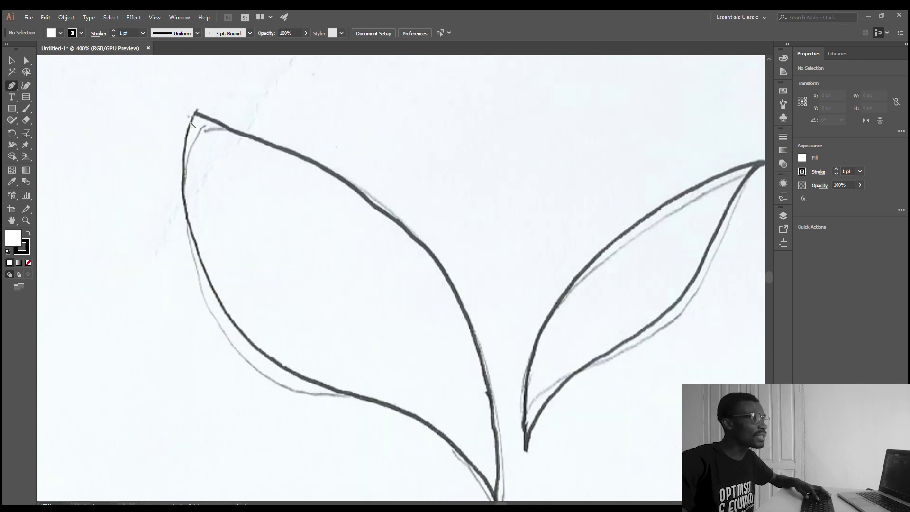
pyautogui.scroll(-2, 191, 125)
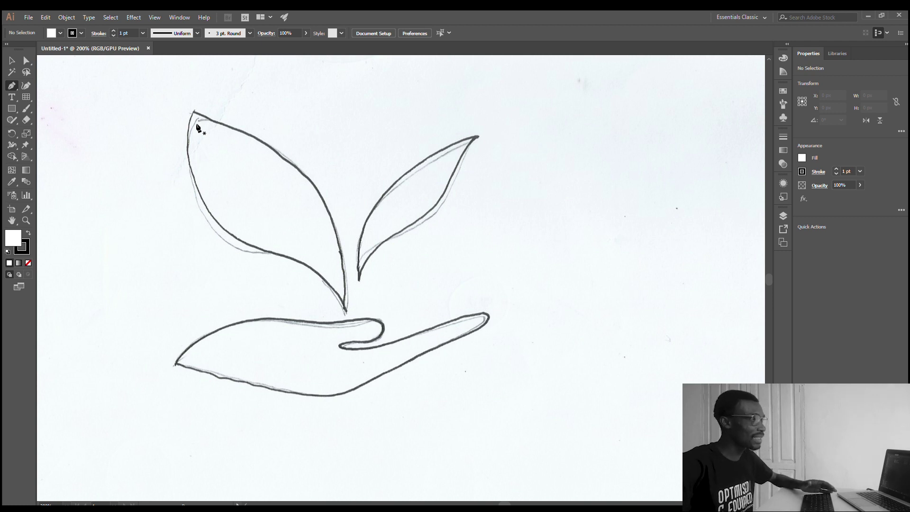
pyautogui.scroll(1, 197, 125)
pyautogui.keyDown('alt'); pyautogui.scroll(4, 193, 122); pyautogui.keyUp('alt')
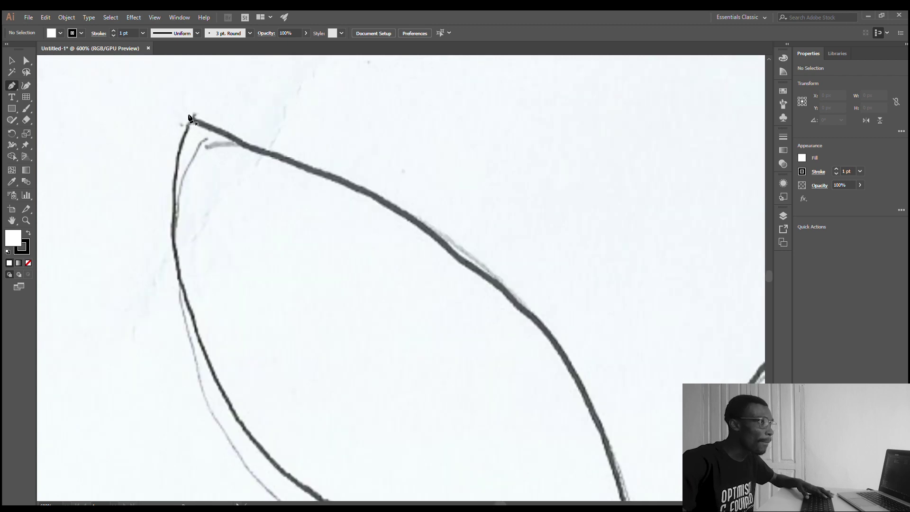
pyautogui.click(191, 120)
pyautogui.hotkey('ctrl', '-')
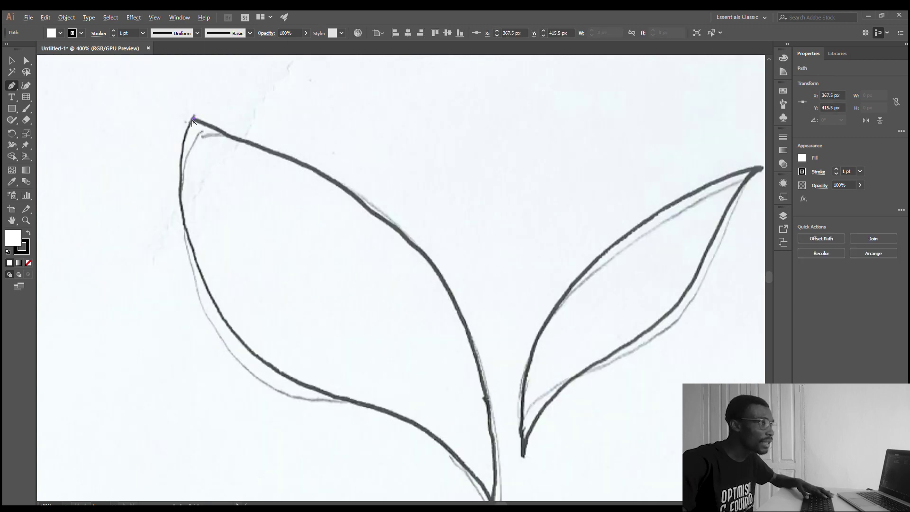
pyautogui.hotkey('ctrl', '-')
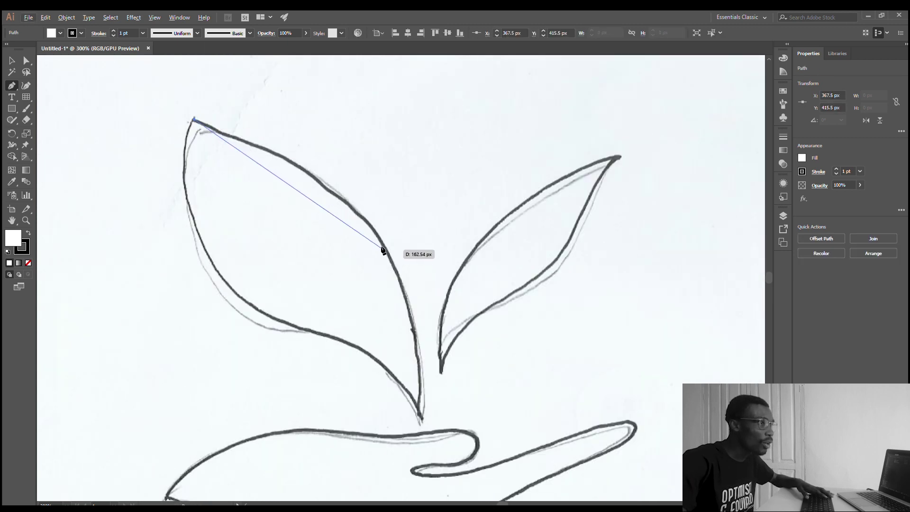
pyautogui.moveTo(392, 259); pyautogui.dragTo(434, 345)
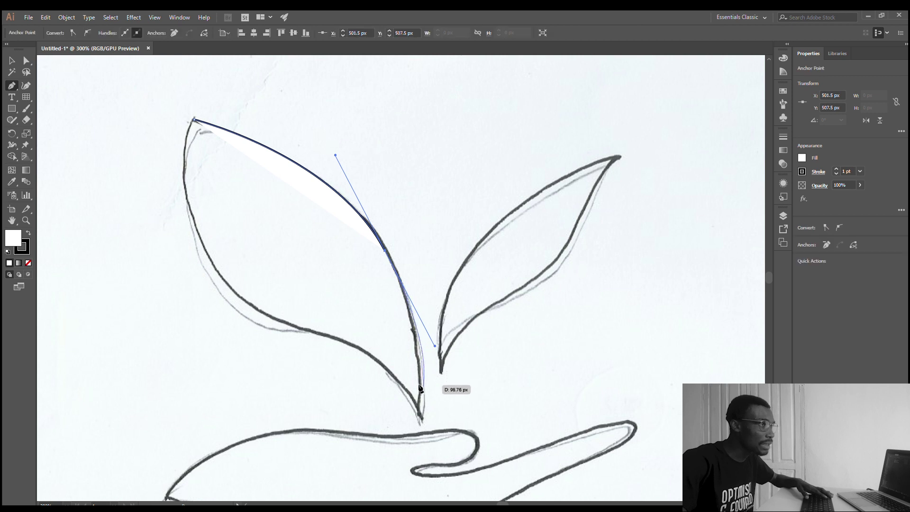
pyautogui.click(415, 416)
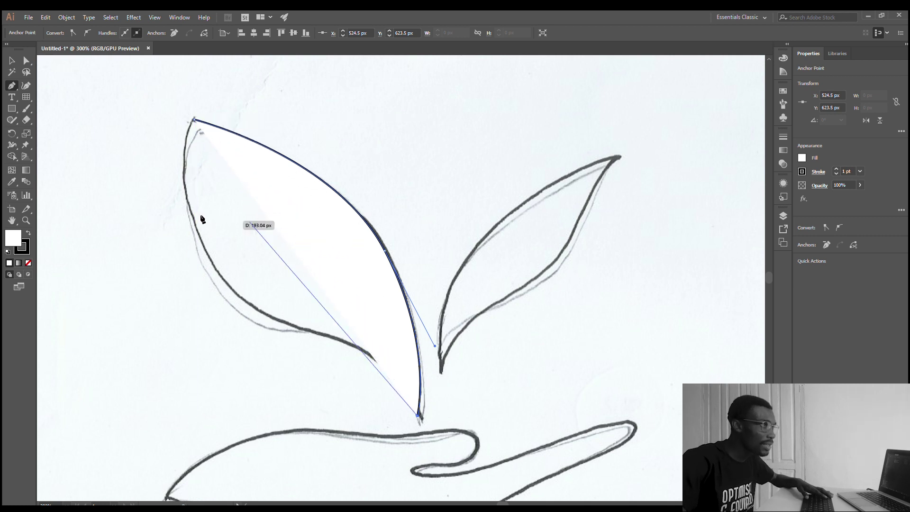
# Set the path's fill to none and close the large leaf by tracing its lower edge from the base to the tip
pyautogui.click(28, 263)
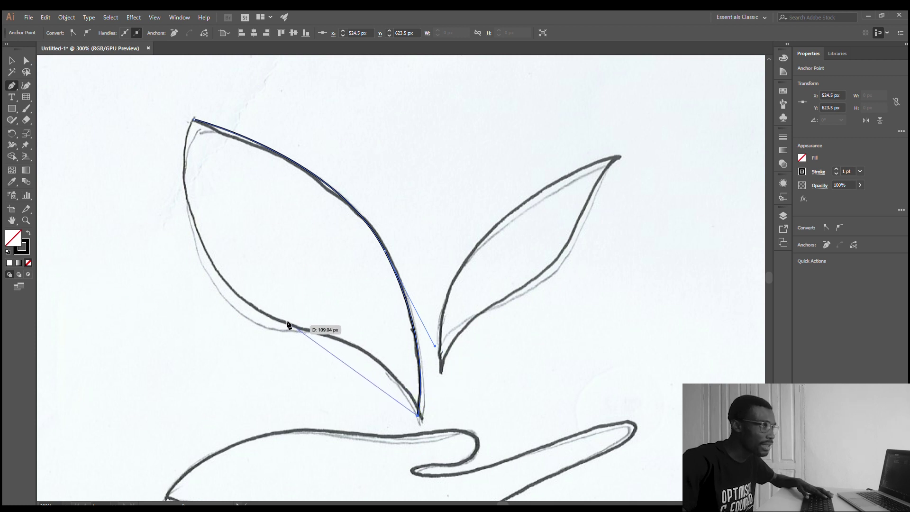
pyautogui.moveTo(272, 317); pyautogui.dragTo(132, 290)
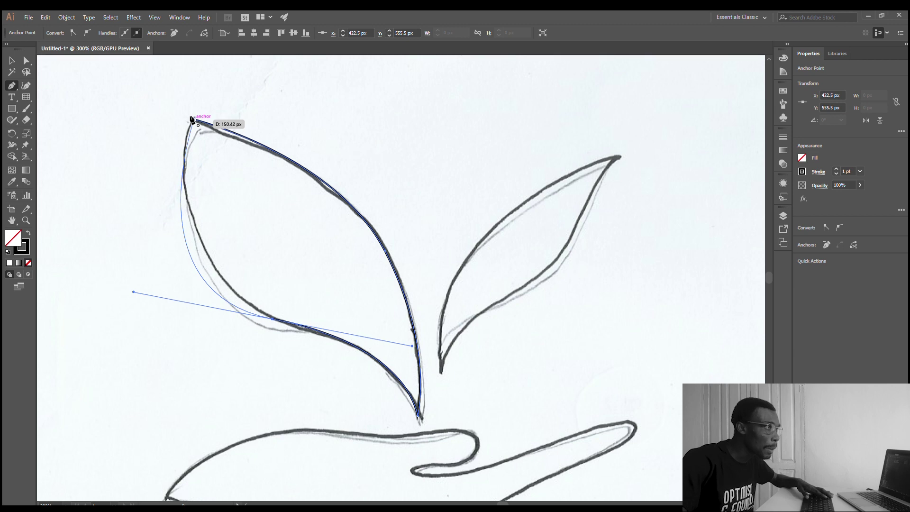
pyautogui.click(191, 119)
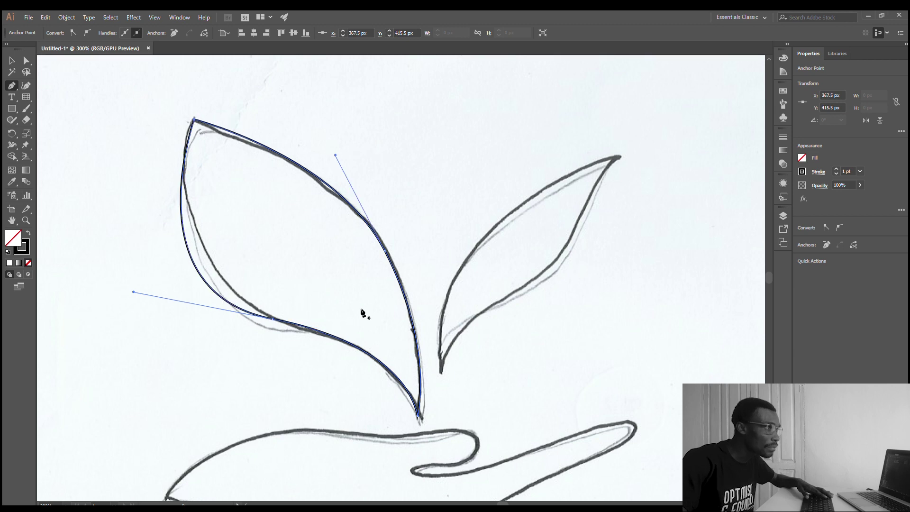
# Pull the curve handle on the large leaf's lower edge inward with Direct Selection to bring the curve closer to the sketch
pyautogui.scroll(-4, 346, 310)
pyautogui.scroll(6, 309, 302)
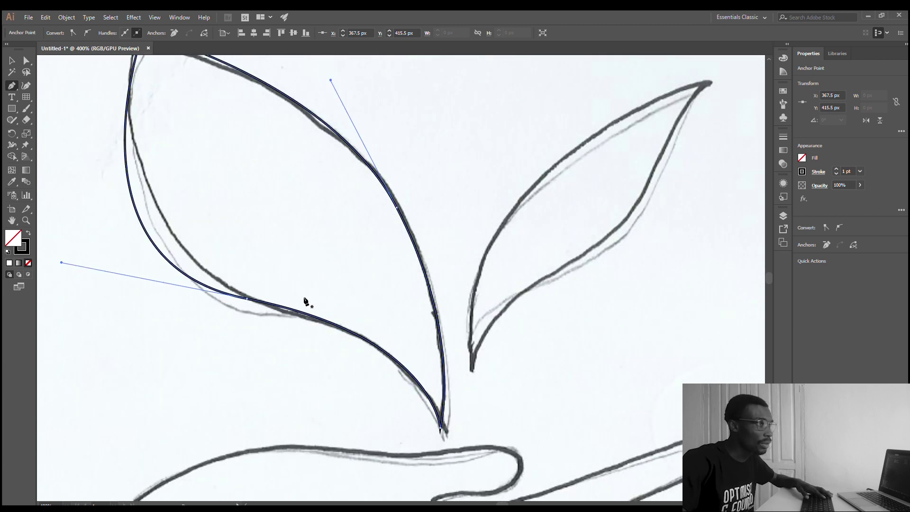
pyautogui.scroll(-3, 311, 287)
pyautogui.scroll(1, 311, 287)
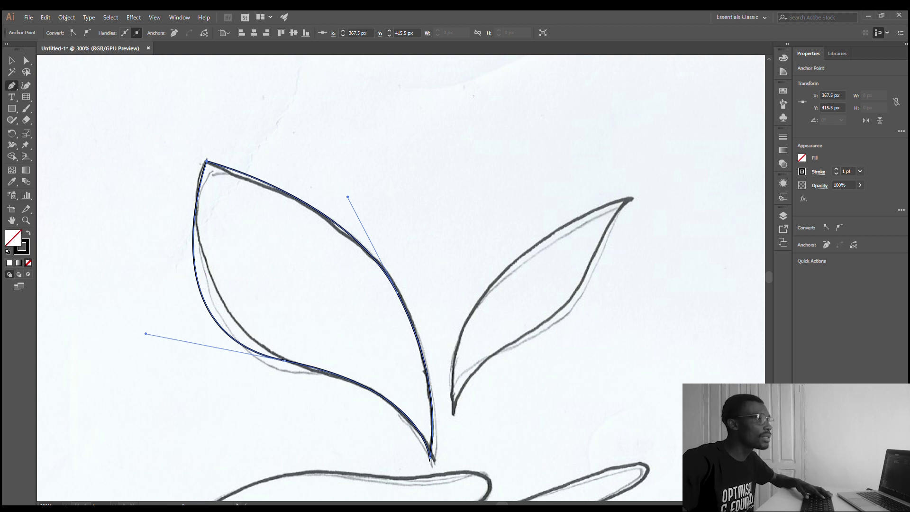
pyautogui.click(22, 60)
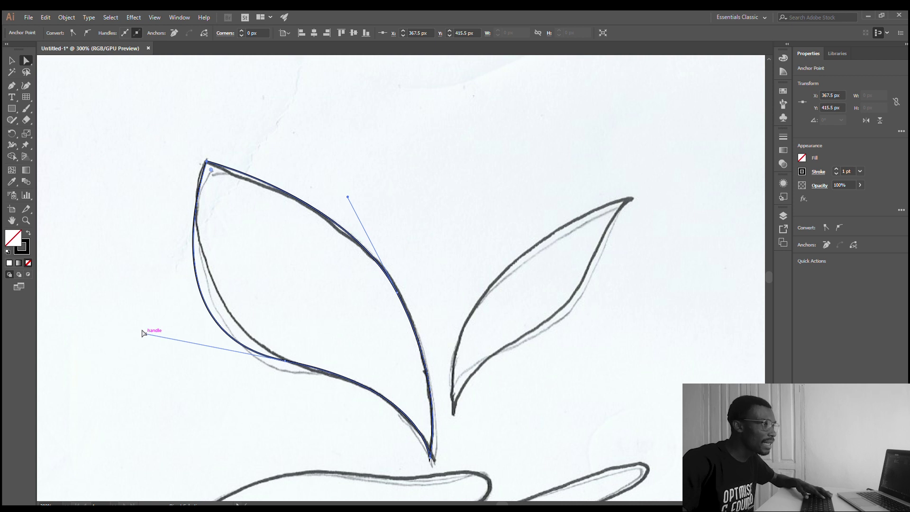
pyautogui.moveTo(142, 333)
pyautogui.mouseDown()
pyautogui.moveTo(154, 311)
pyautogui.moveTo(134, 323)
pyautogui.moveTo(178, 339)
pyautogui.moveTo(172, 321)
pyautogui.moveTo(162, 326)
pyautogui.mouseUp()
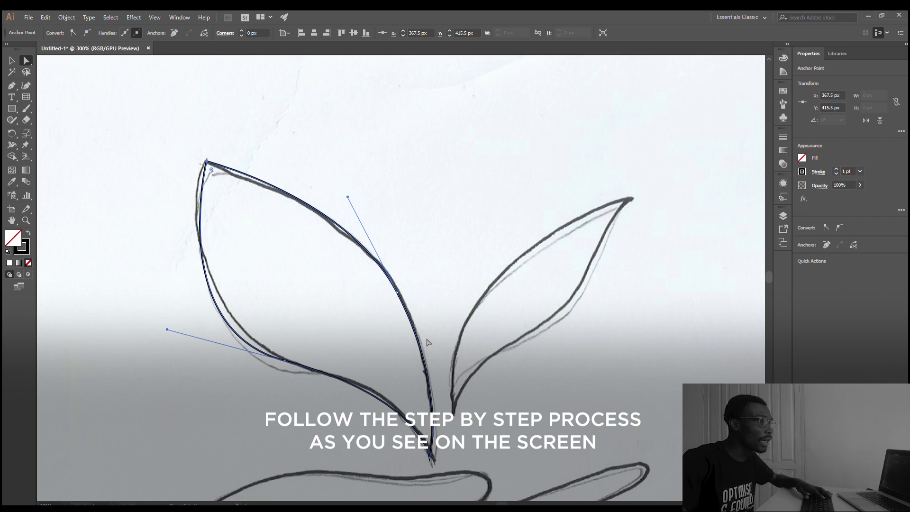
# Trace the small leaf's upper edge with the Pen tool, from its base (about X 542, Y 593 px) to its tip (X 666, Y 442 px)
pyautogui.click(13, 87)
pyautogui.scroll(-2, 544, 302)
pyautogui.scroll(2, 509, 296)
pyautogui.scroll(-2, 504, 294)
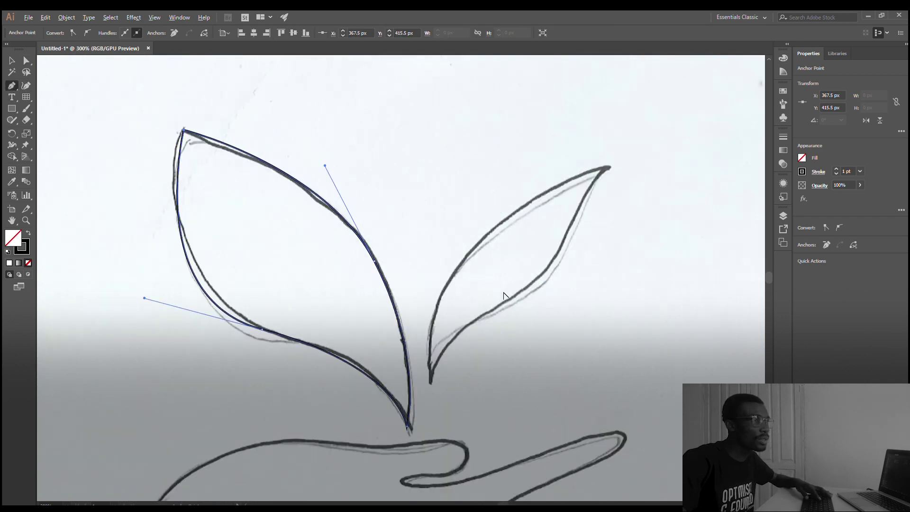
pyautogui.moveTo(524, 290)
pyautogui.mouseDown()
pyautogui.moveTo(482, 293)
pyautogui.moveTo(467, 270)
pyautogui.mouseUp()
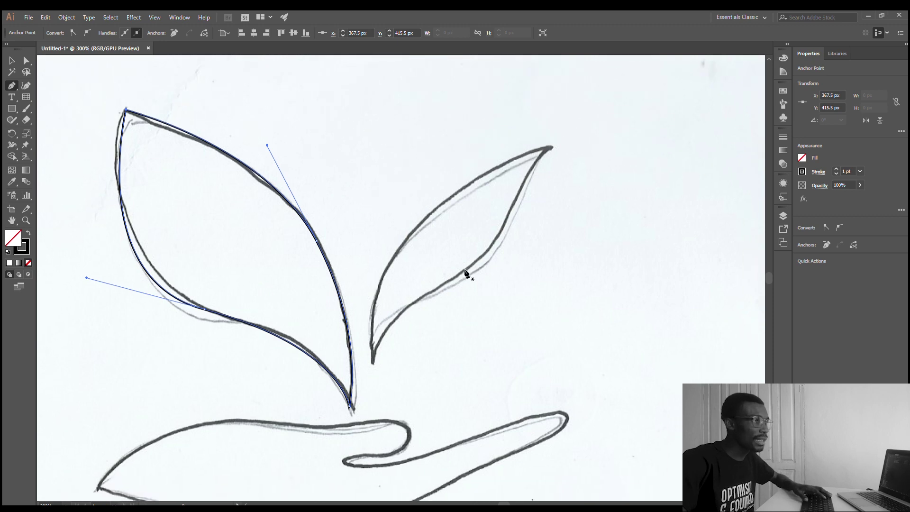
pyautogui.scroll(-2, 464, 273)
pyautogui.scroll(3, 455, 274)
pyautogui.scroll(-4, 431, 277)
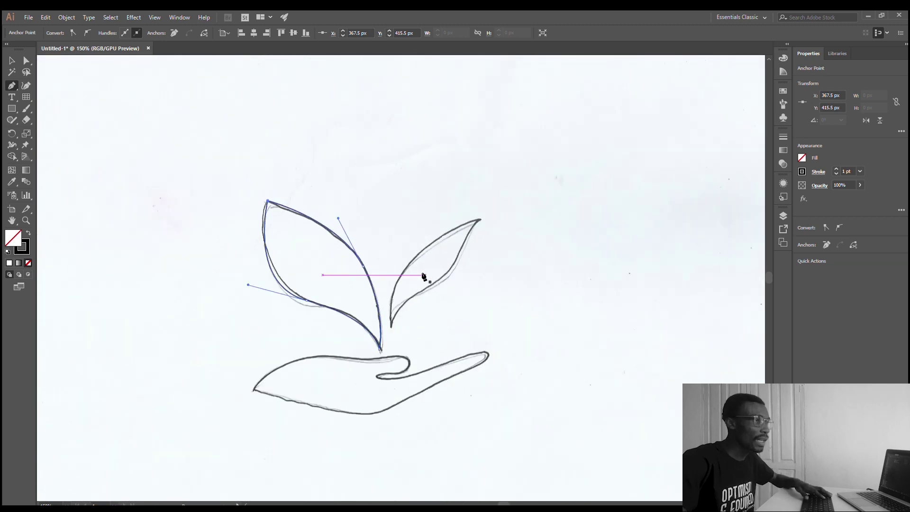
pyautogui.scroll(-1, 407, 269)
pyautogui.scroll(5, 384, 272)
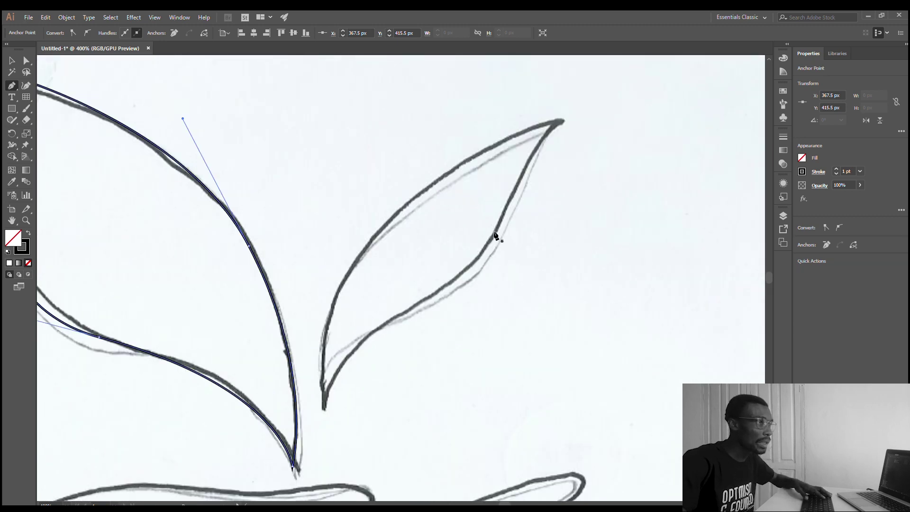
pyautogui.scroll(1, 582, 132)
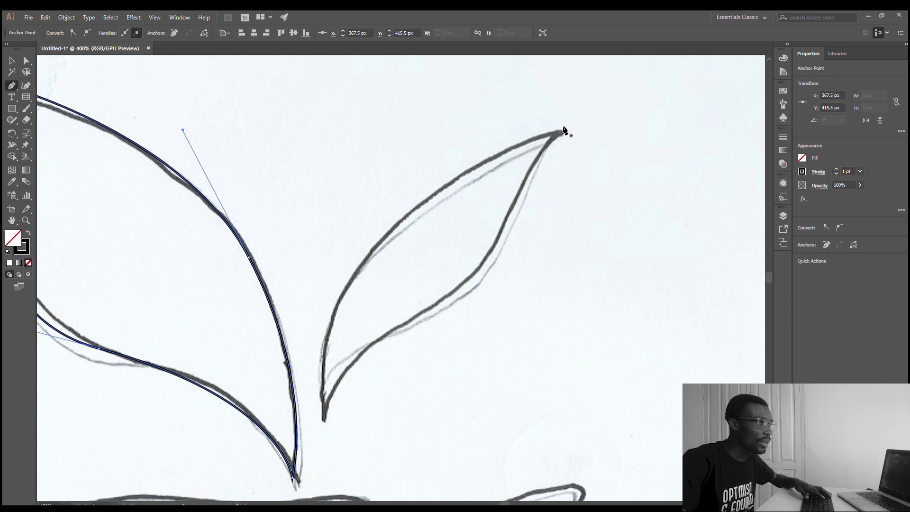
pyautogui.click(323, 418)
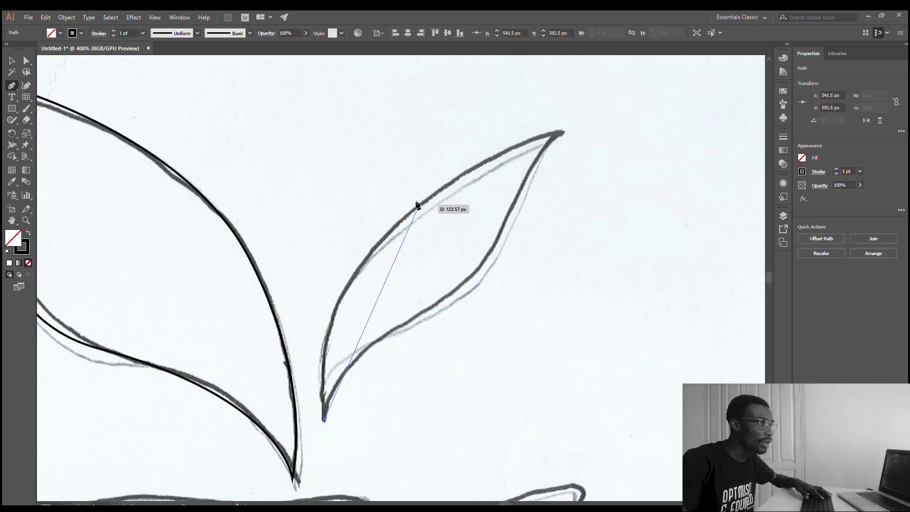
pyautogui.moveTo(419, 204); pyautogui.dragTo(538, 124)
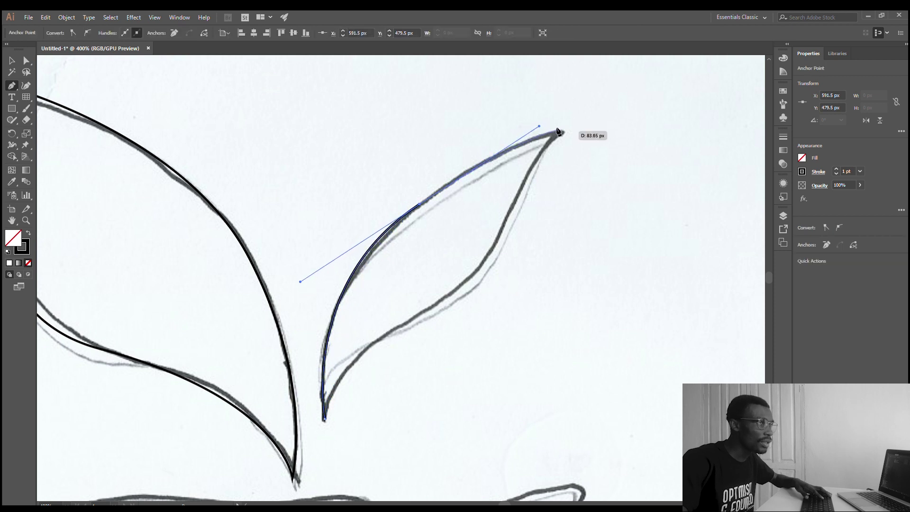
pyautogui.click(559, 132)
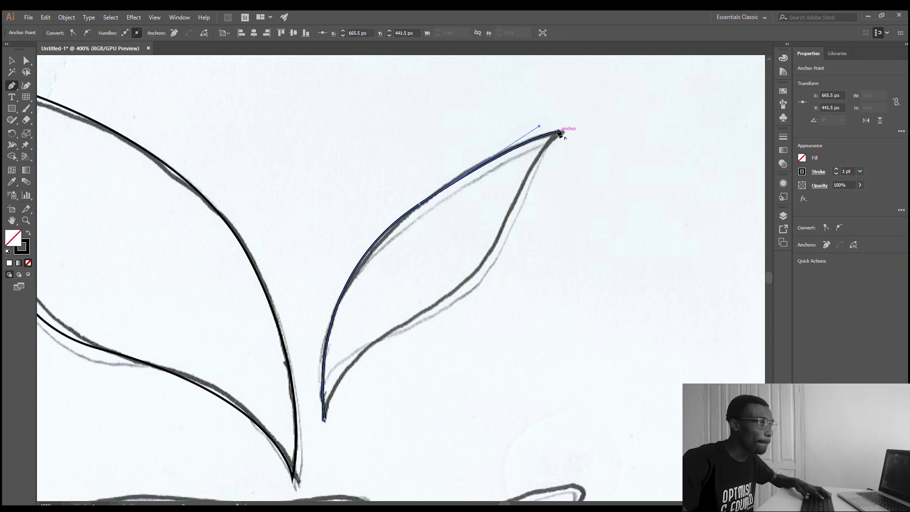
# Close the small leaf with the Pen tool by tracing its lower edge from the tip through about X 631, Y 500 px to the base
pyautogui.moveTo(471, 274); pyautogui.dragTo(425, 372)
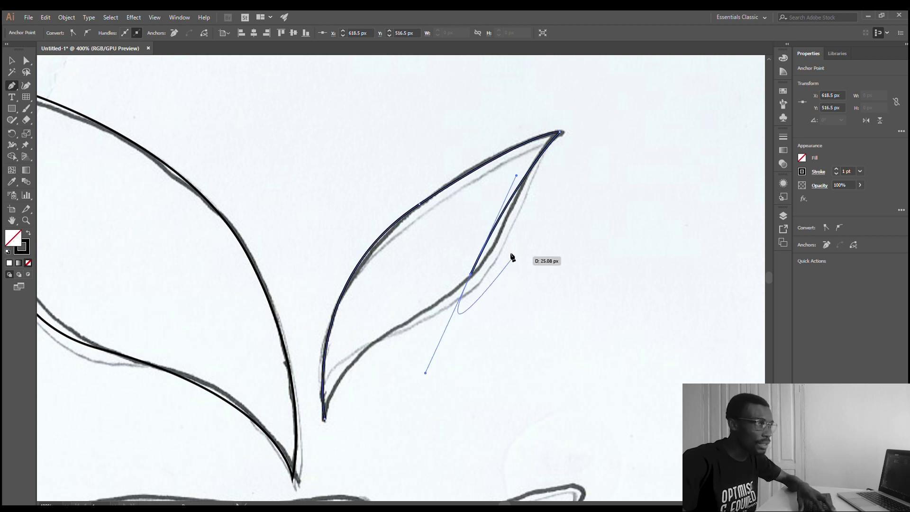
pyautogui.hotkey('ctrl', 'z')
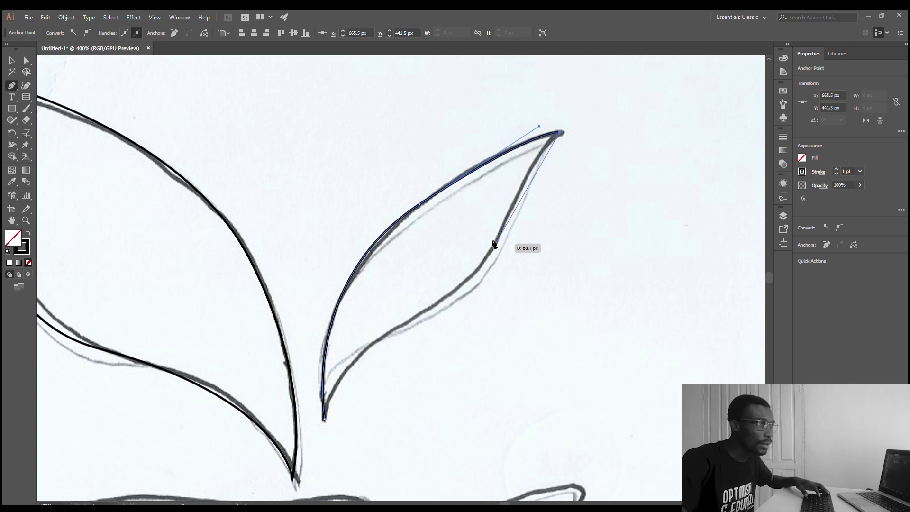
pyautogui.moveTo(494, 243); pyautogui.dragTo(488, 267)
pyautogui.moveTo(476, 305); pyautogui.dragTo(477, 307)
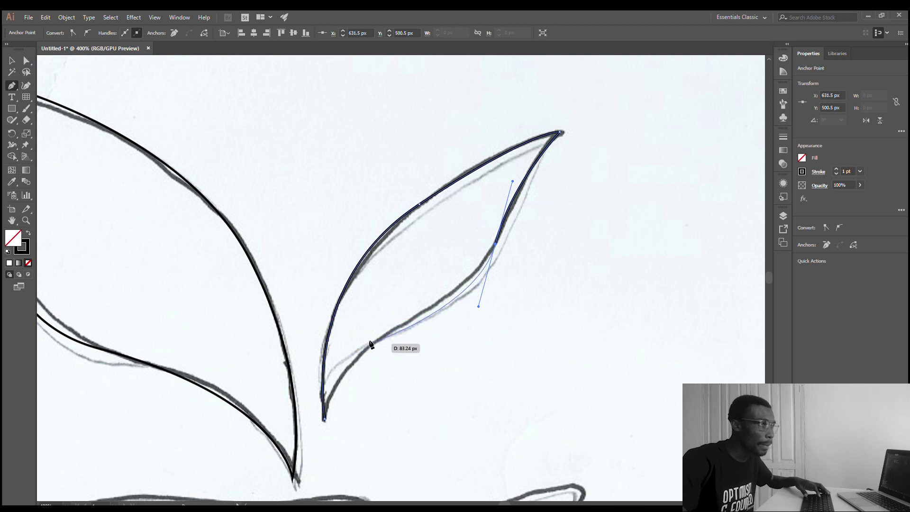
pyautogui.moveTo(372, 342); pyautogui.dragTo(371, 340)
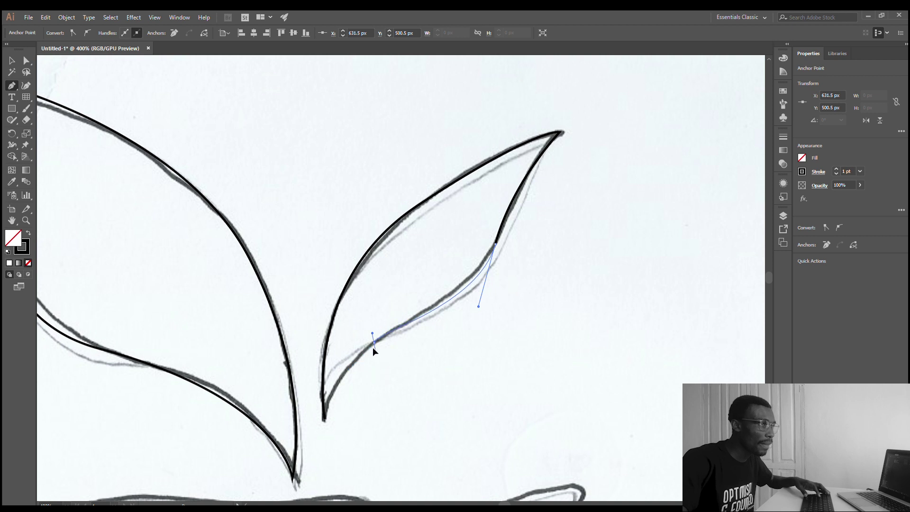
pyautogui.moveTo(400, 346); pyautogui.dragTo(379, 364)
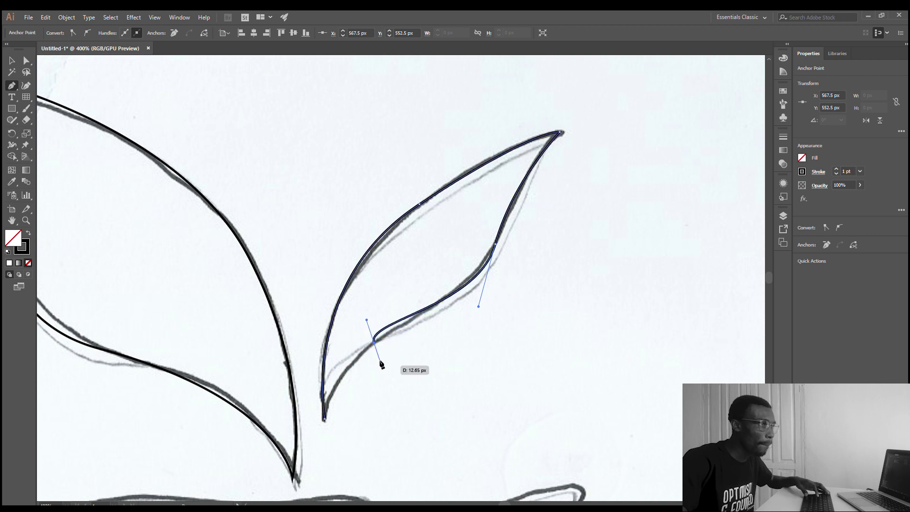
pyautogui.hotkey('ctrl', 'z')
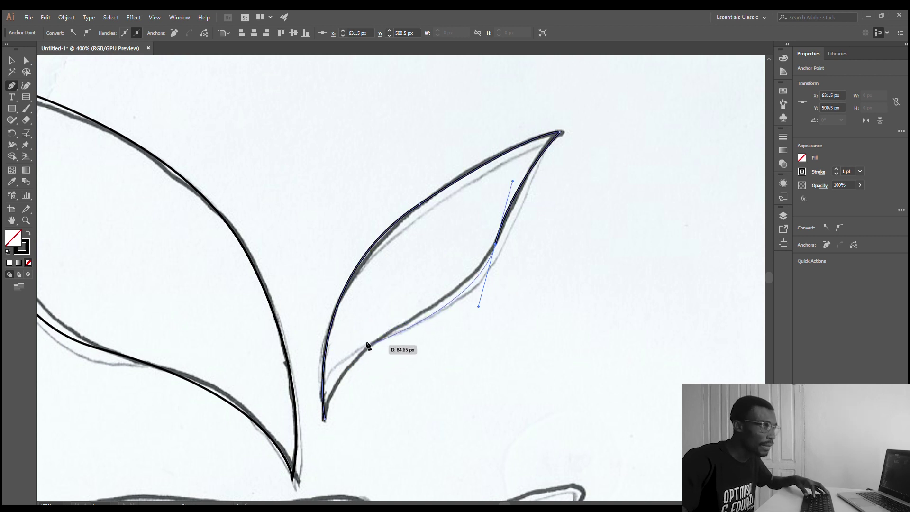
pyautogui.moveTo(367, 346)
pyautogui.mouseDown()
pyautogui.moveTo(316, 426)
pyautogui.moveTo(342, 329)
pyautogui.moveTo(292, 338)
pyautogui.moveTo(298, 332)
pyautogui.mouseUp()
# Trace the hand's upper edge with the Pen tool, from the wrist point (about X 347, Y 680 px) through X 444, Y 632 to X 547, Y 632 px
pyautogui.scroll(-5, 312, 468)
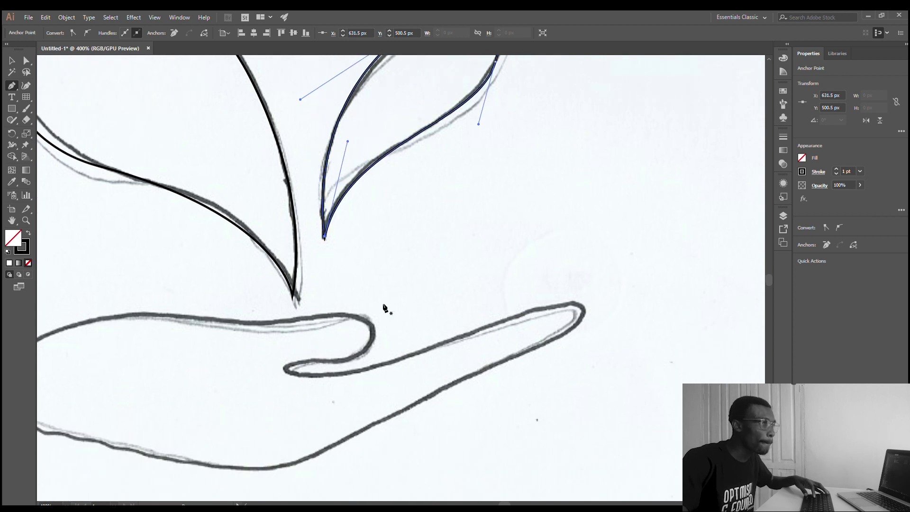
pyautogui.scroll(3, 385, 309)
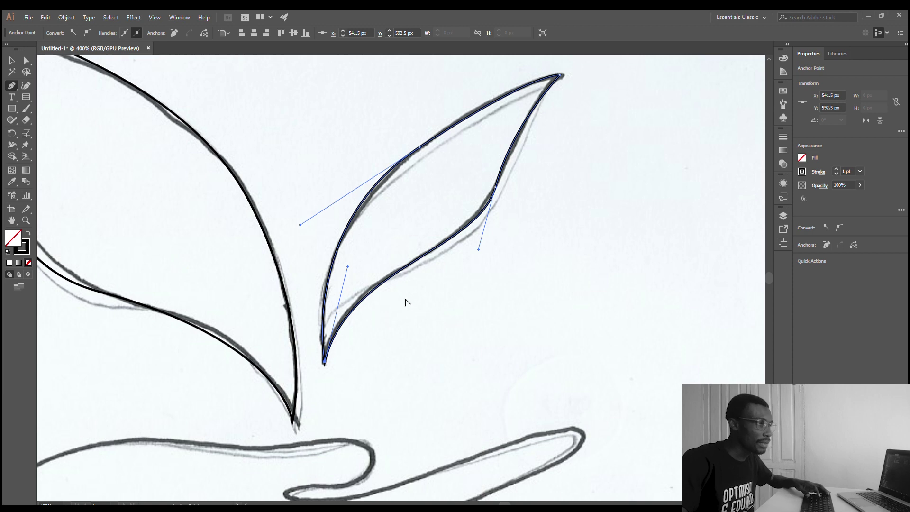
pyautogui.scroll(-3, 406, 300)
pyautogui.scroll(1, 406, 301)
pyautogui.scroll(-3, 407, 299)
pyautogui.scroll(1, 377, 321)
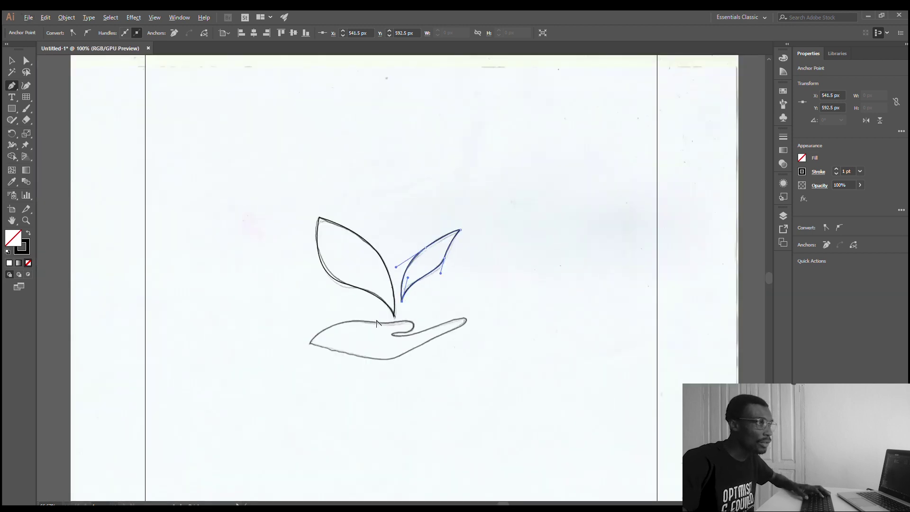
pyautogui.scroll(3, 376, 322)
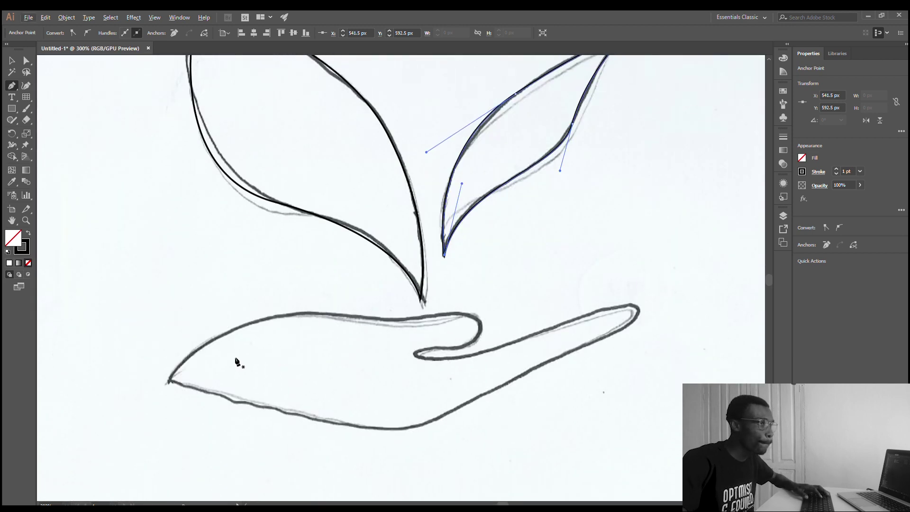
pyautogui.scroll(-1, 235, 358)
pyautogui.scroll(1, 201, 357)
pyautogui.scroll(-1, 201, 356)
pyautogui.moveTo(202, 355); pyautogui.dragTo(182, 348)
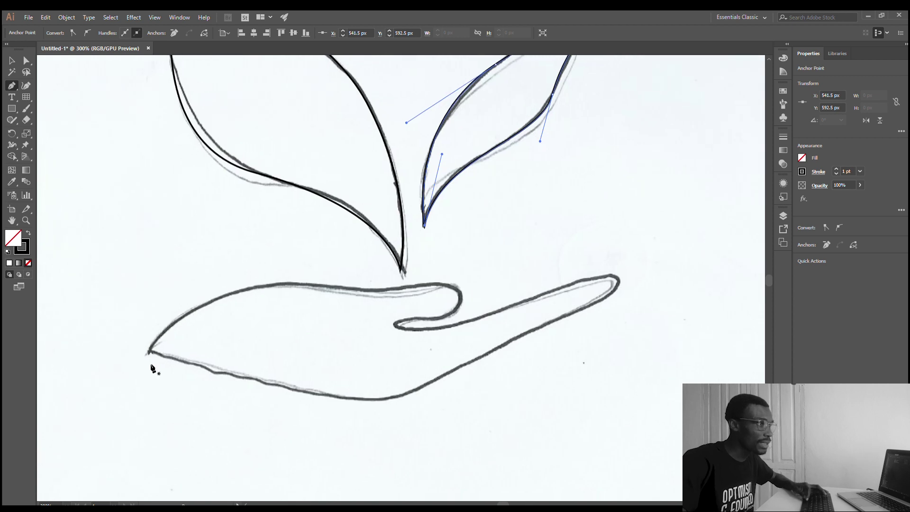
pyautogui.scroll(1, 152, 368)
pyautogui.click(145, 367)
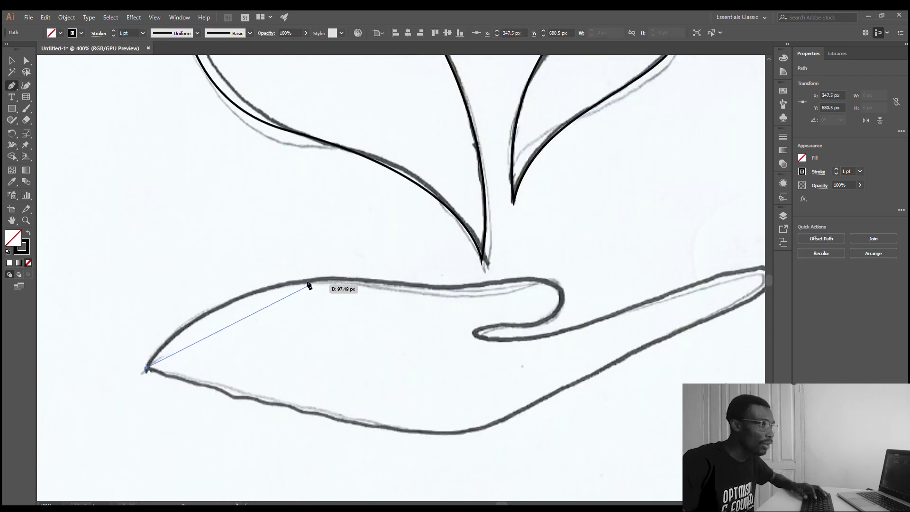
pyautogui.moveTo(328, 277); pyautogui.dragTo(479, 263)
pyautogui.moveTo(346, 274); pyautogui.dragTo(423, 278)
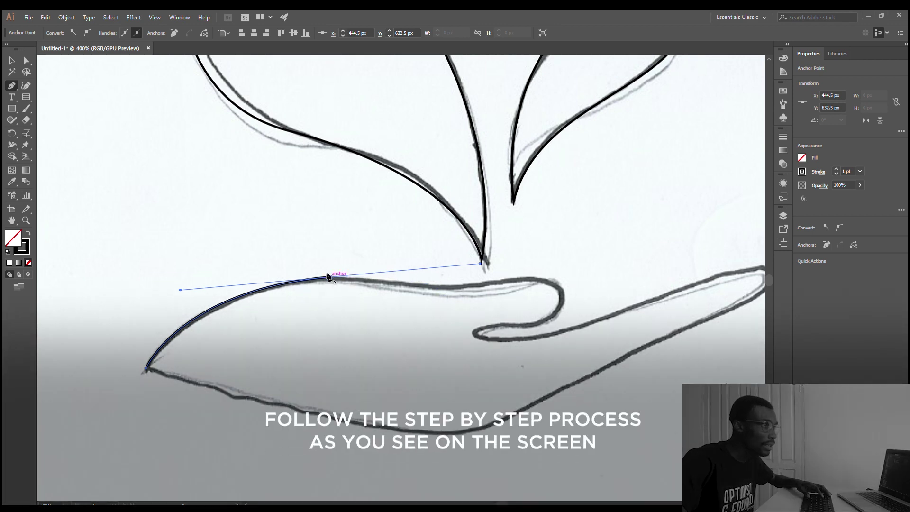
pyautogui.click(335, 276)
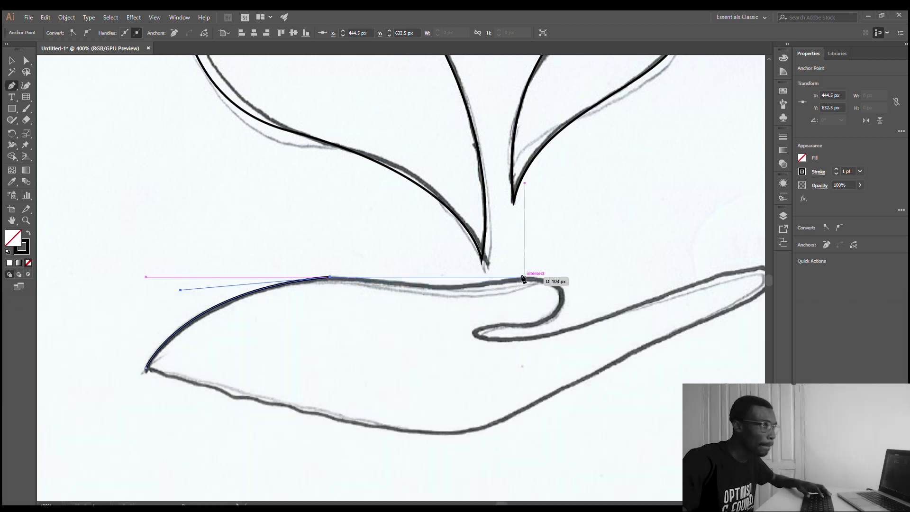
pyautogui.moveTo(525, 276); pyautogui.dragTo(586, 254)
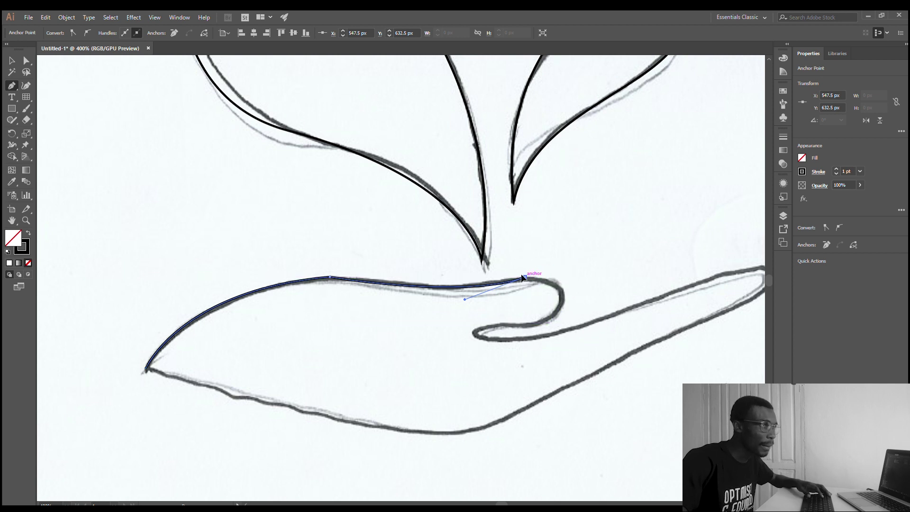
pyautogui.moveTo(558, 297); pyautogui.dragTo(556, 312)
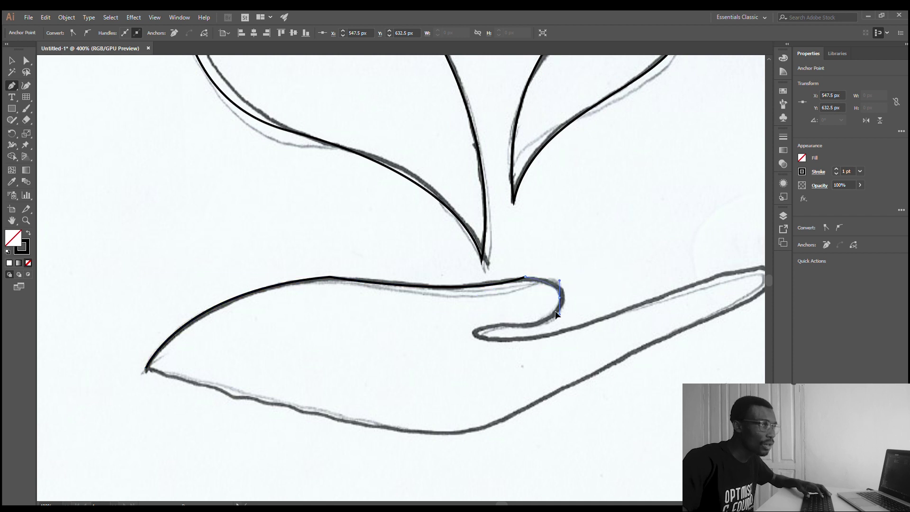
pyautogui.hotkey('ctrl', 'z')
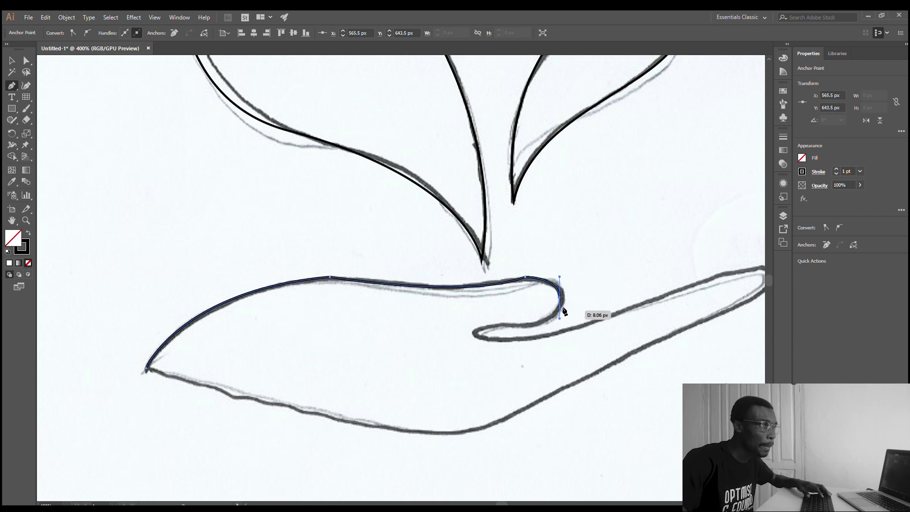
pyautogui.click(528, 322)
pyautogui.moveTo(495, 339); pyautogui.dragTo(463, 361)
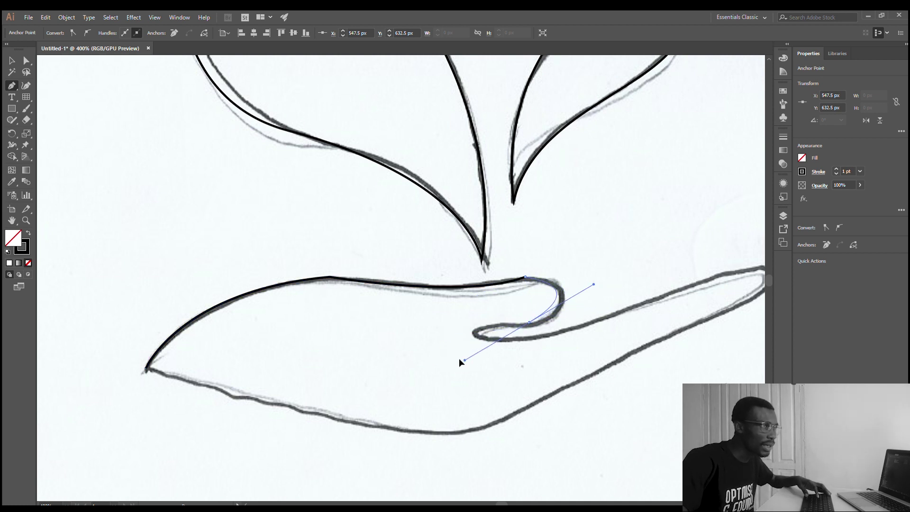
pyautogui.hotkey('ctrl', 'z')
# Continue the hand path around the thumb tip (about X 566, Y 644 px) and back to the crease below it (X 522, Y 662 px)
pyautogui.click(561, 299)
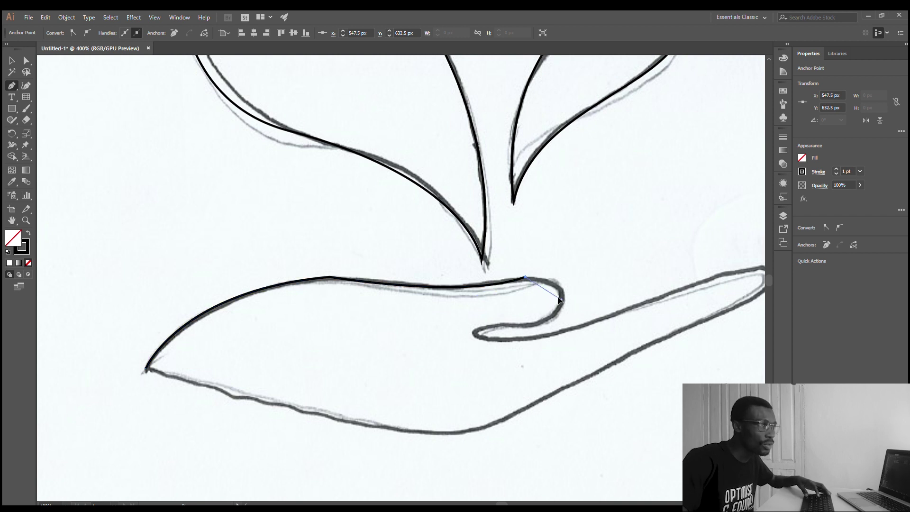
pyautogui.moveTo(549, 321); pyautogui.dragTo(551, 317)
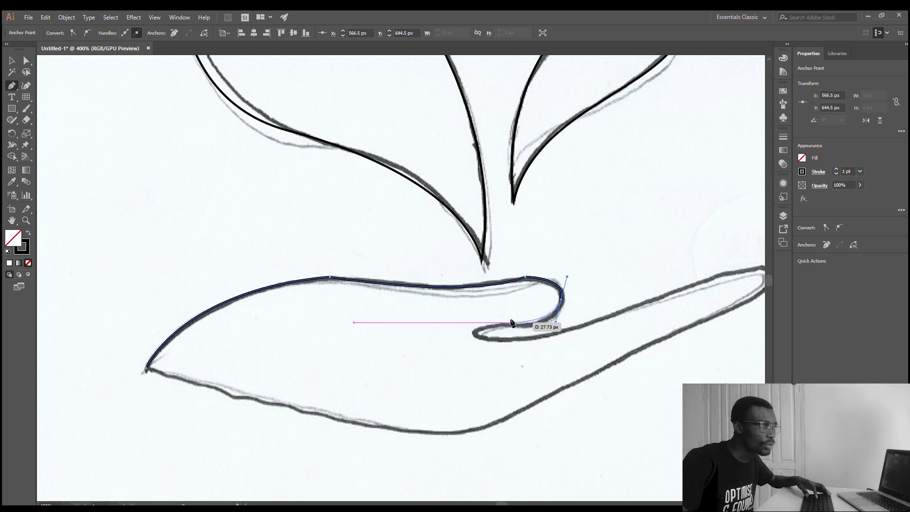
pyautogui.click(513, 323)
pyautogui.moveTo(509, 322); pyautogui.dragTo(495, 341)
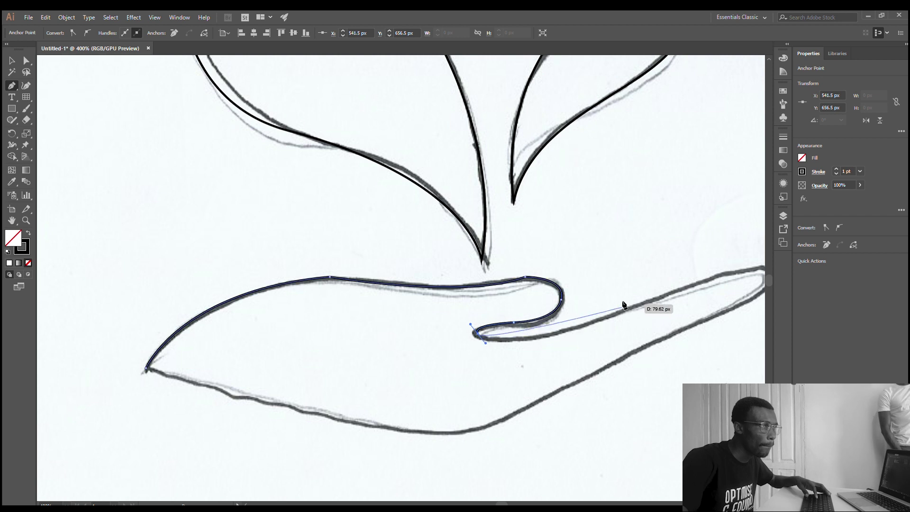
# Trace the fingers' upper edge from the thumb crease and around the fingertip (about X 674, Y 628 px) to its underside at X 659, Y 647 px
pyautogui.moveTo(710, 276); pyautogui.dragTo(545, 225)
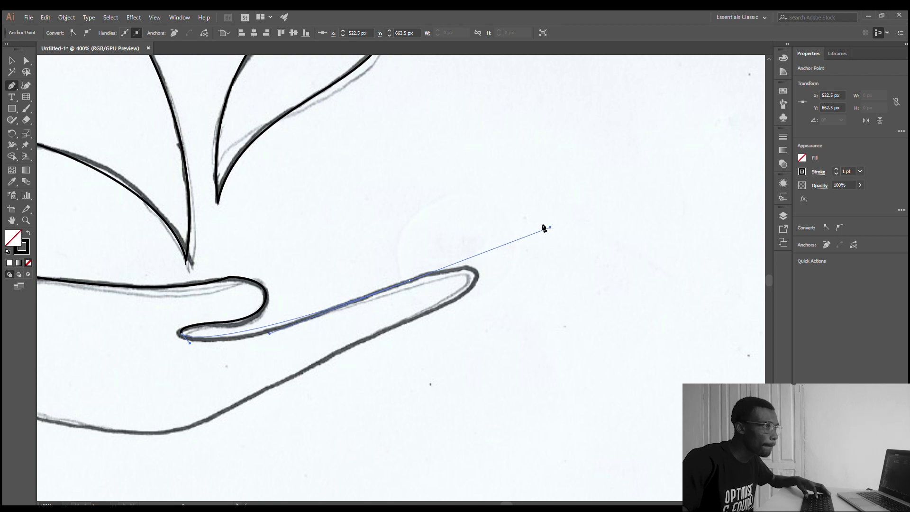
pyautogui.click(409, 281)
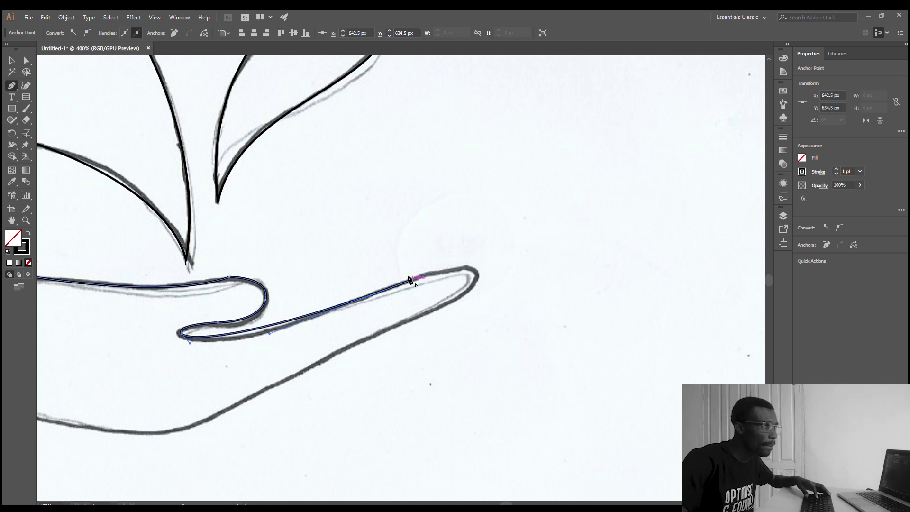
pyautogui.moveTo(469, 269); pyautogui.dragTo(497, 276)
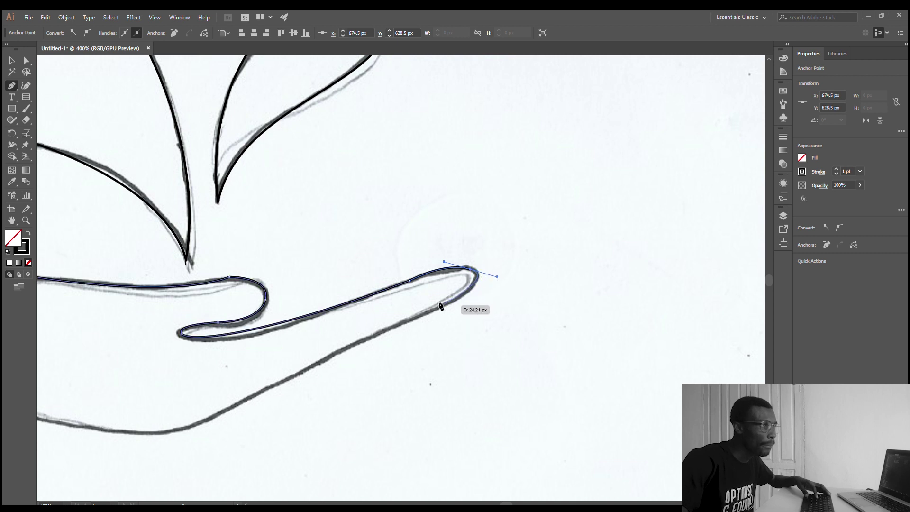
pyautogui.click(440, 304)
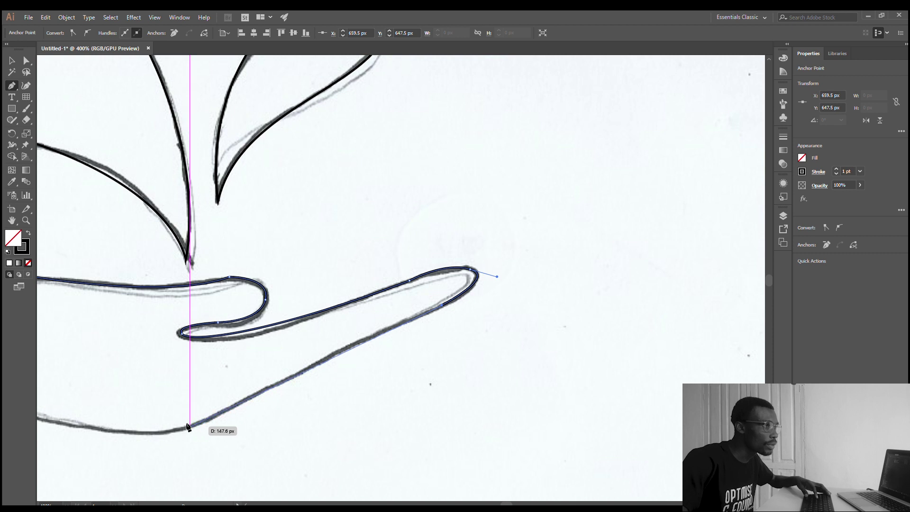
# Close the hand by tracing its lower edge from the fingertip through about X 521, Y 713 and X 491, Y 714 px to the wrist point
pyautogui.click(179, 430)
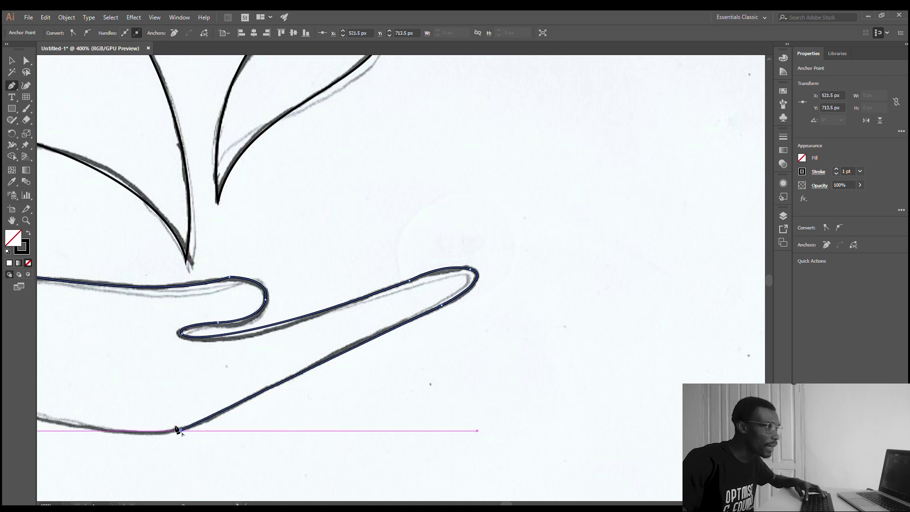
pyautogui.moveTo(177, 428); pyautogui.dragTo(179, 428)
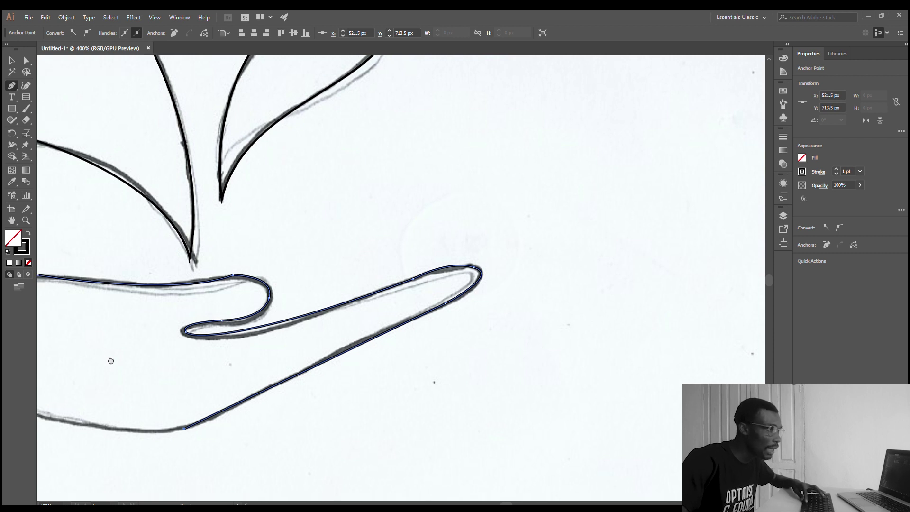
pyautogui.moveTo(109, 359)
pyautogui.mouseDown()
pyautogui.moveTo(431, 338)
pyautogui.moveTo(441, 328)
pyautogui.mouseUp()
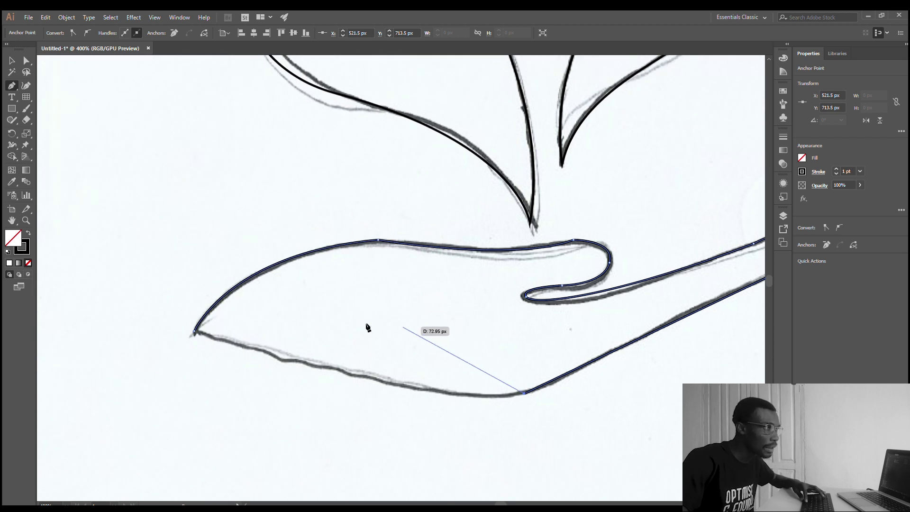
pyautogui.press('space')
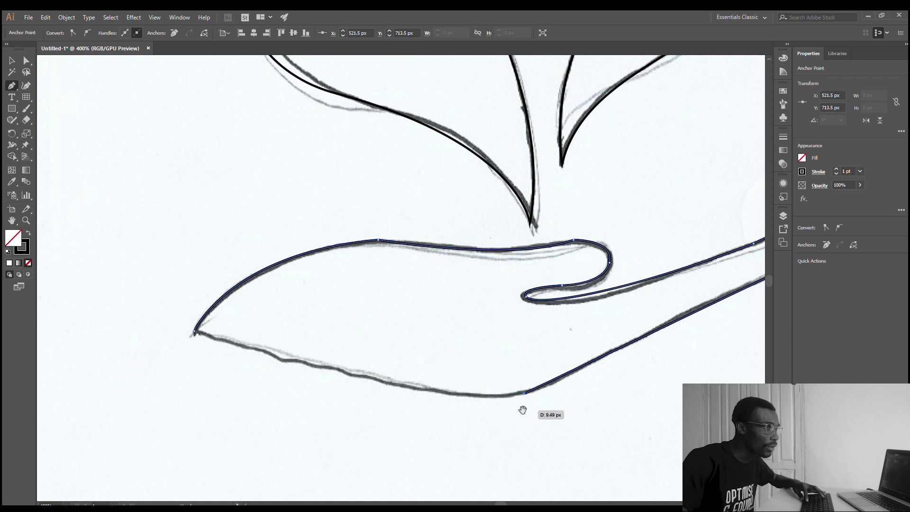
pyautogui.moveTo(558, 377)
pyautogui.mouseDown()
pyautogui.moveTo(441, 359)
pyautogui.moveTo(484, 343)
pyautogui.moveTo(551, 357)
pyautogui.mouseUp()
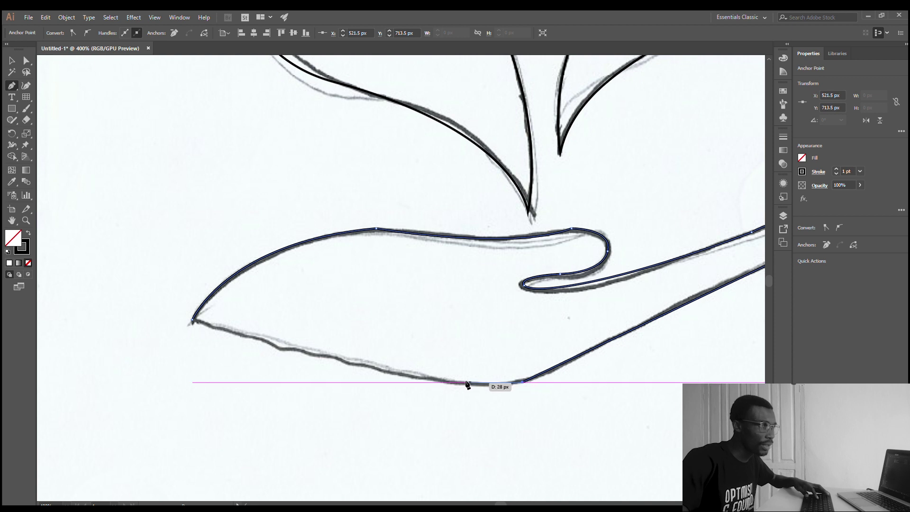
pyautogui.moveTo(464, 383)
pyautogui.mouseDown()
pyautogui.moveTo(432, 362)
pyautogui.moveTo(419, 383)
pyautogui.moveTo(416, 375)
pyautogui.moveTo(428, 376)
pyautogui.mouseUp()
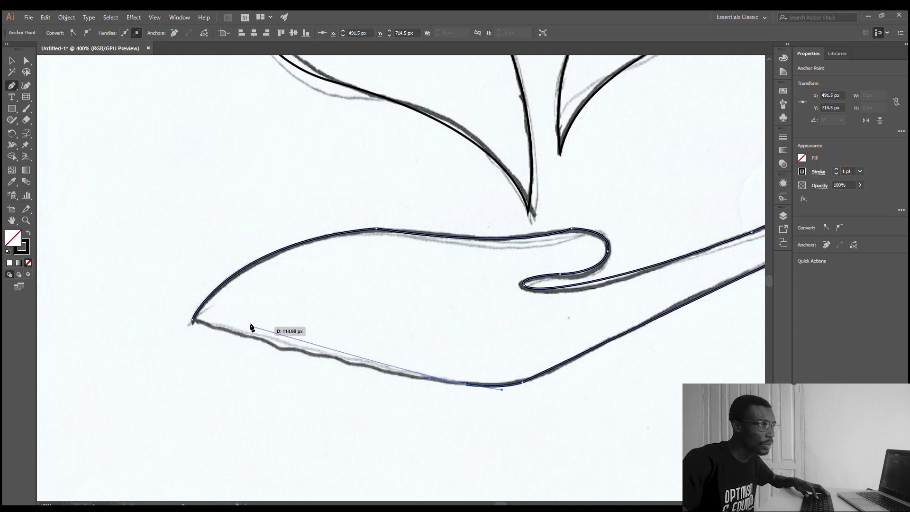
pyautogui.click(190, 320)
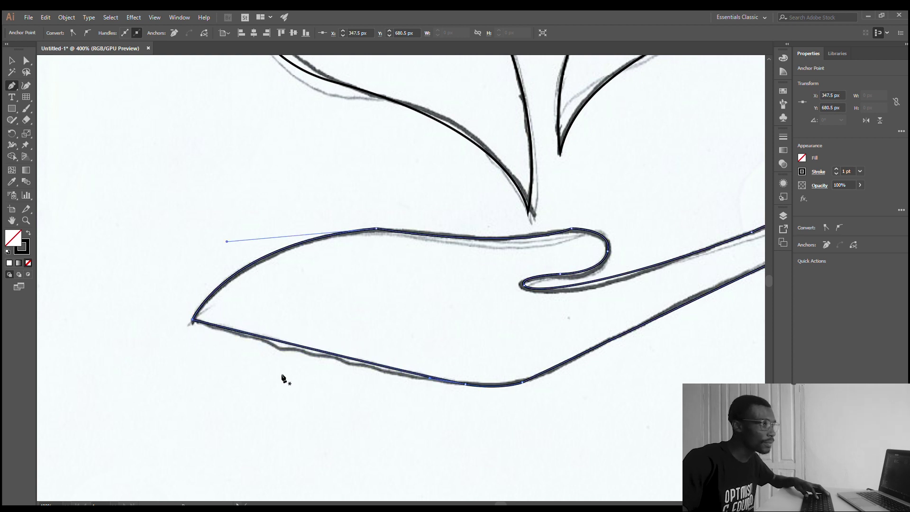
pyautogui.scroll(-4, 280, 379)
pyautogui.scroll(2, 301, 382)
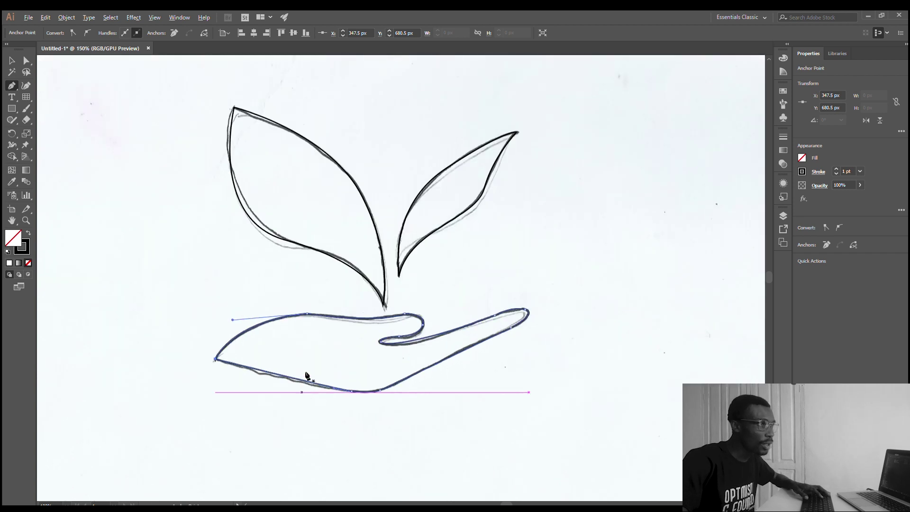
pyautogui.scroll(2, 307, 376)
pyautogui.scroll(-4, 306, 374)
pyautogui.scroll(3, 318, 376)
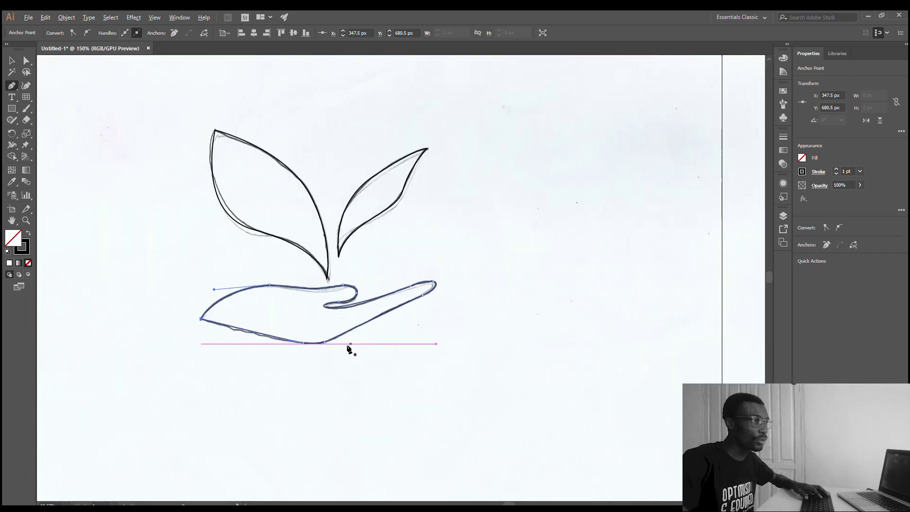
pyautogui.scroll(-1, 303, 206)
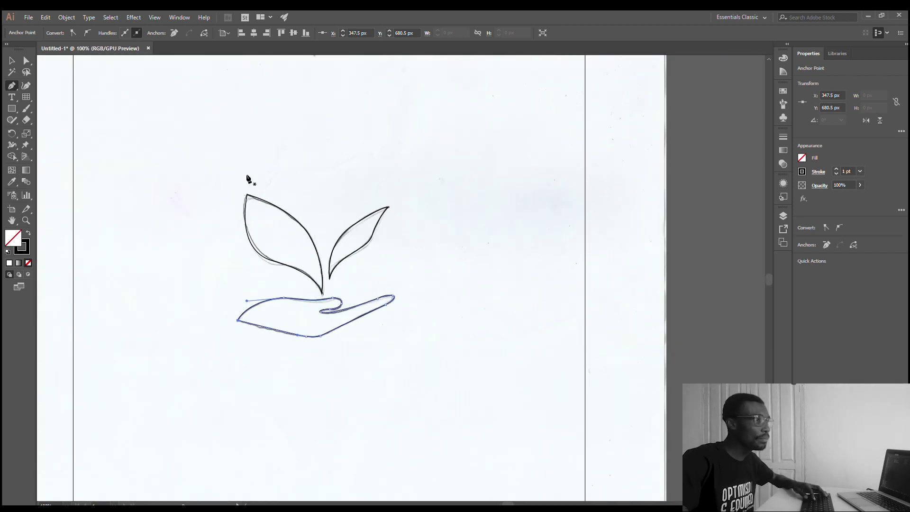
# Finish the hand path with the Selection tool and clear the selection
pyautogui.click(10, 61)
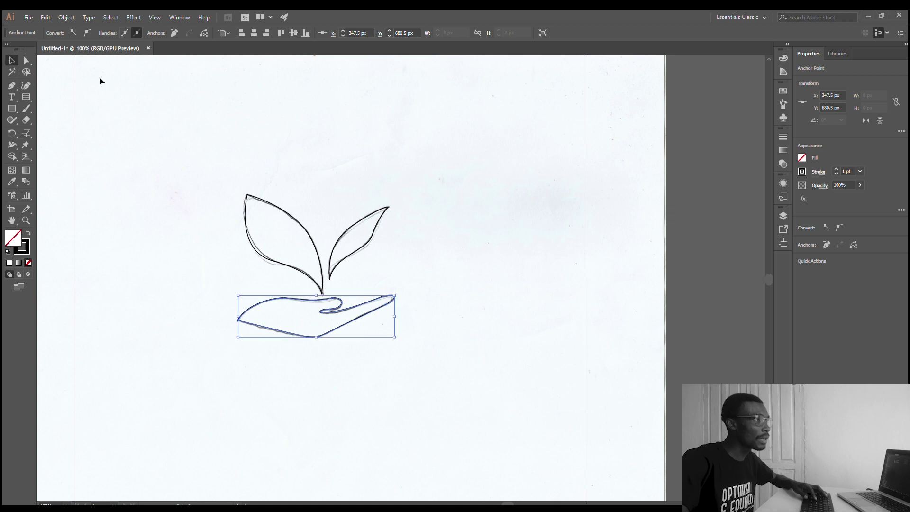
pyautogui.click(455, 210)
pyautogui.scroll(-2, 492, 232)
pyautogui.scroll(2, 481, 244)
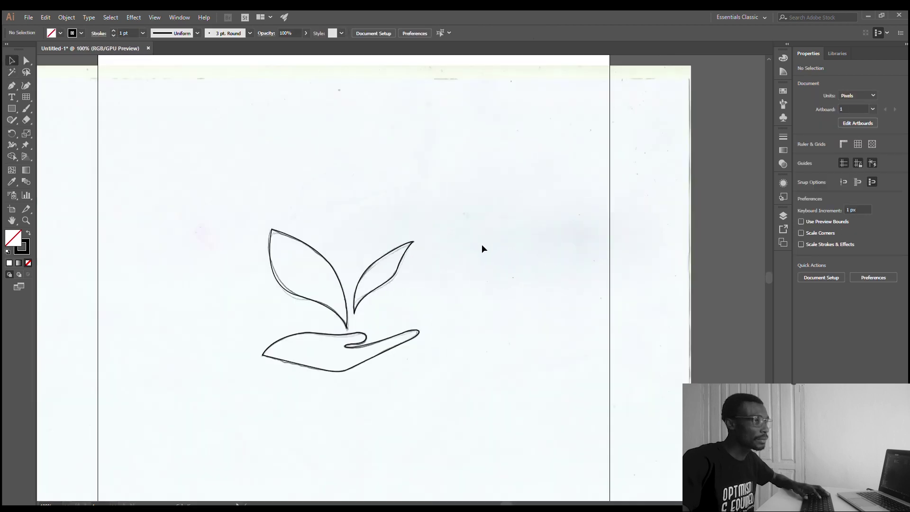
pyautogui.scroll(-1, 482, 244)
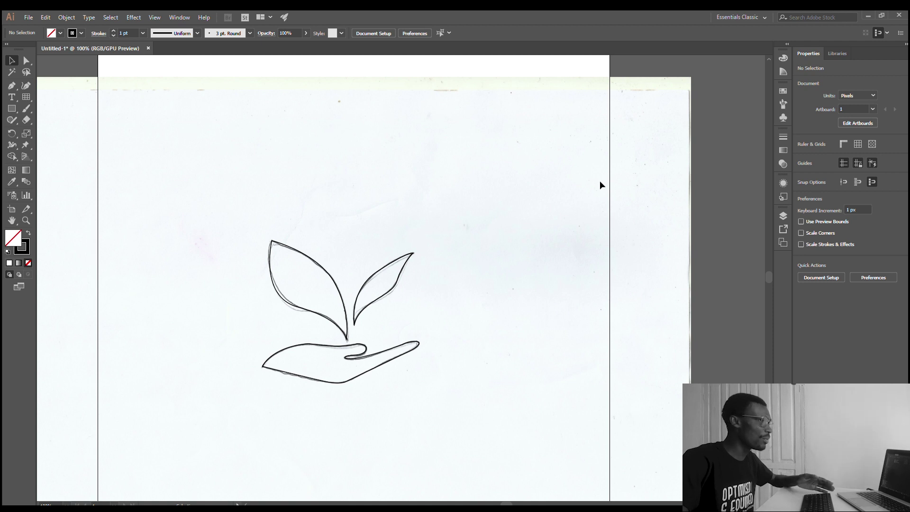
pyautogui.scroll(-1, 531, 183)
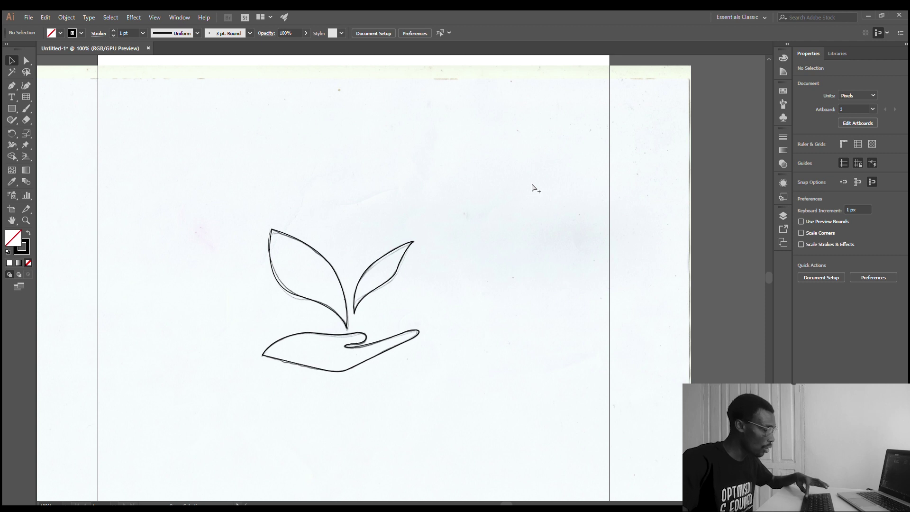
# Unlock the O&E logo sketch image, move it off the traced paths and delete it
pyautogui.click(532, 184)
pyautogui.hotkey('ctrl', 'h')
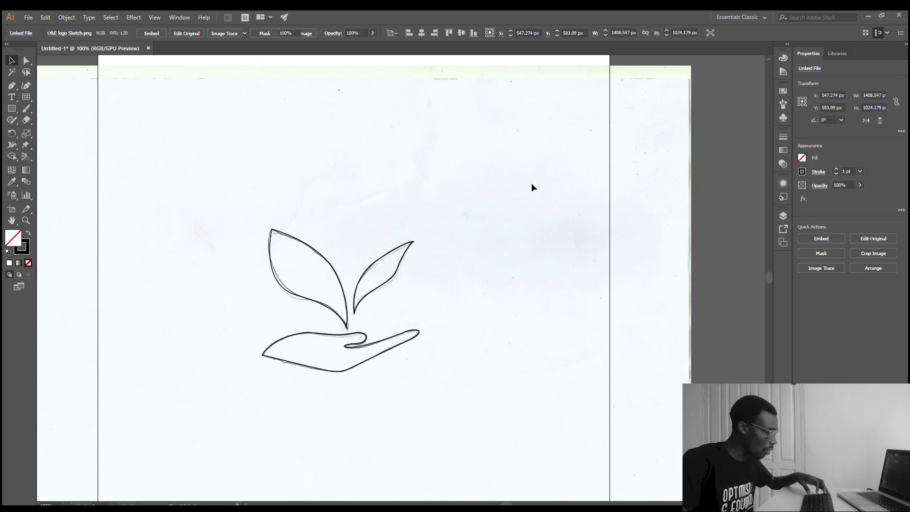
pyautogui.hotkey('ctrl', '2')
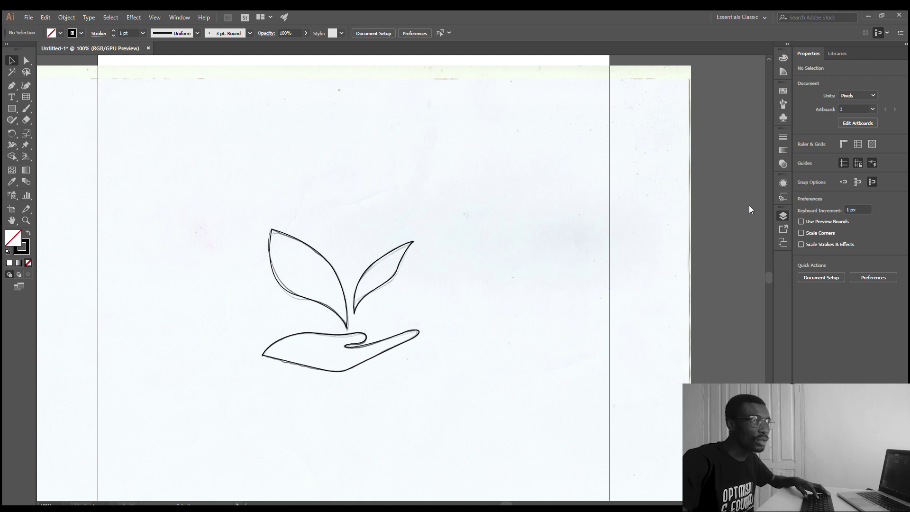
pyautogui.scroll(-2, 393, 271)
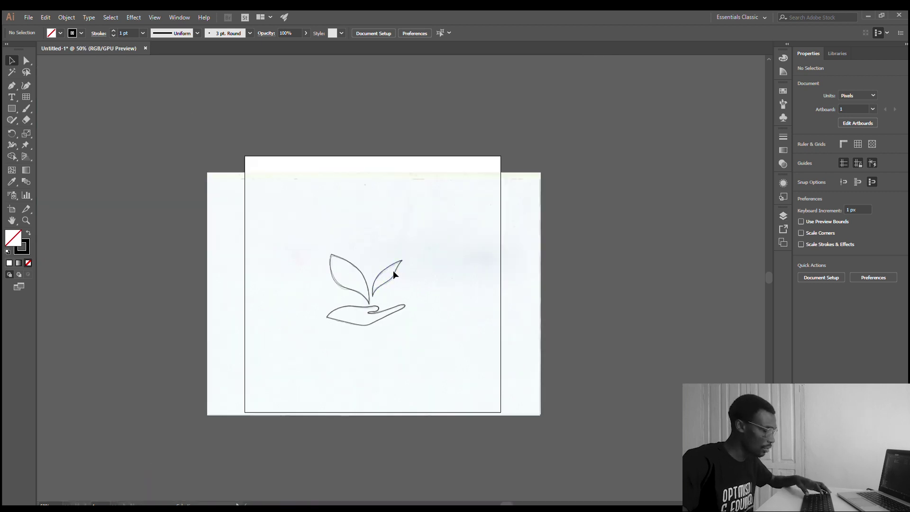
pyautogui.scroll(1, 393, 274)
pyautogui.click(438, 269)
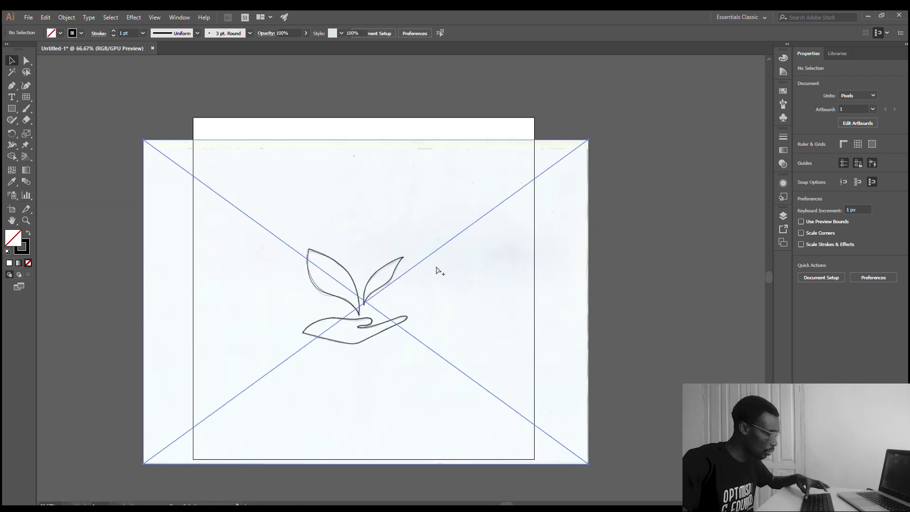
pyautogui.moveTo(479, 246)
pyautogui.mouseDown()
pyautogui.moveTo(667, 313)
pyautogui.moveTo(778, 283)
pyautogui.moveTo(492, 243)
pyautogui.moveTo(247, 272)
pyautogui.moveTo(106, 207)
pyautogui.moveTo(152, 258)
pyautogui.moveTo(147, 204)
pyautogui.mouseUp()
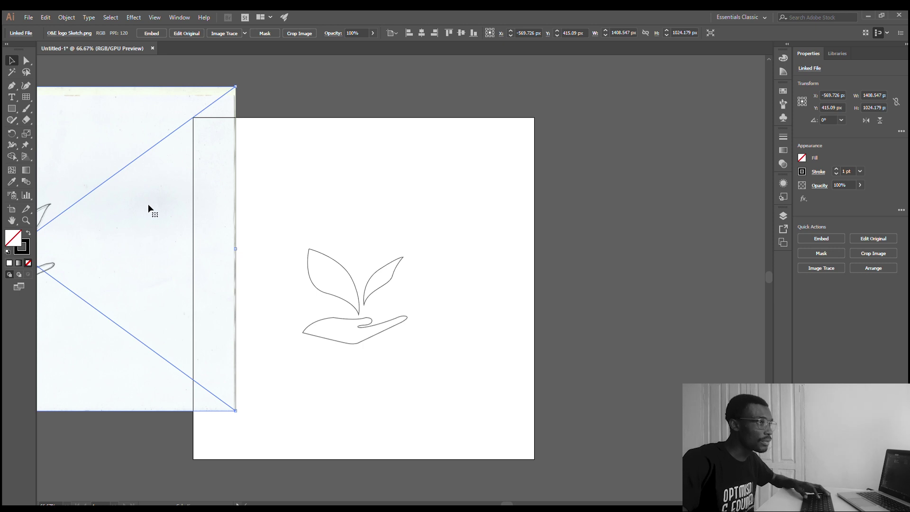
pyautogui.press('Delete')
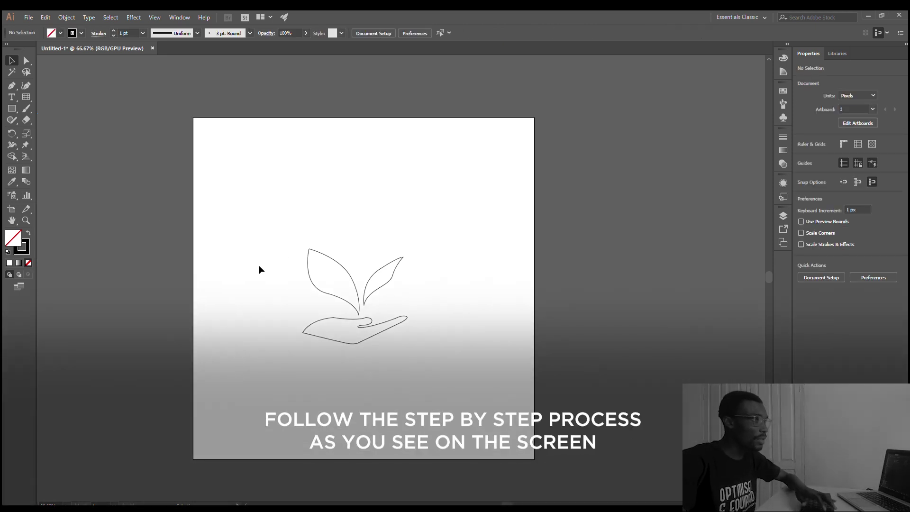
# Examine the traced leaf and hand outlines up close for uneven curves and corners
pyautogui.scroll(4, 360, 280)
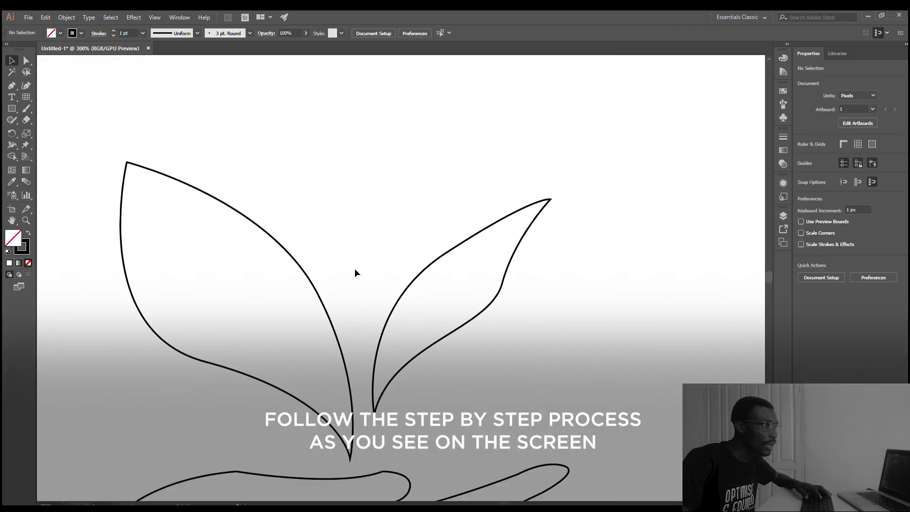
pyautogui.scroll(-2, 356, 270)
pyautogui.scroll(-3, 356, 274)
pyautogui.scroll(-1, 357, 284)
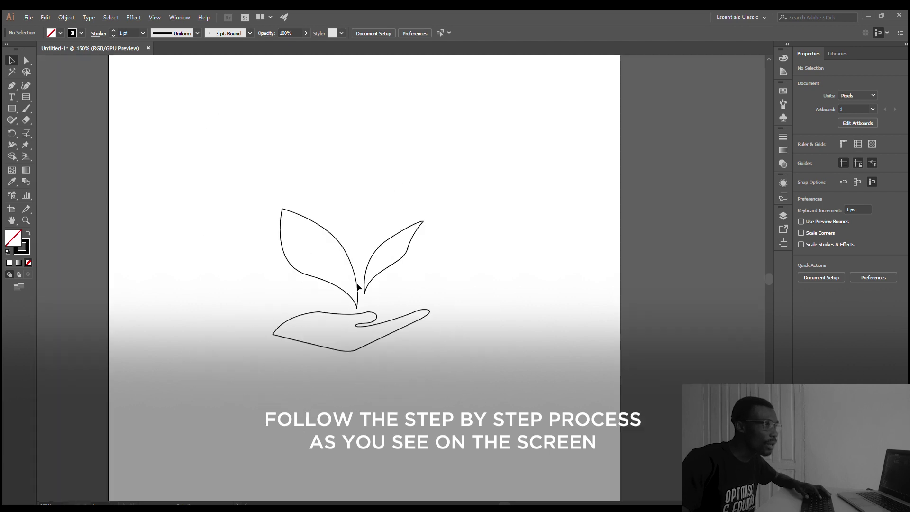
pyautogui.scroll(1, 352, 283)
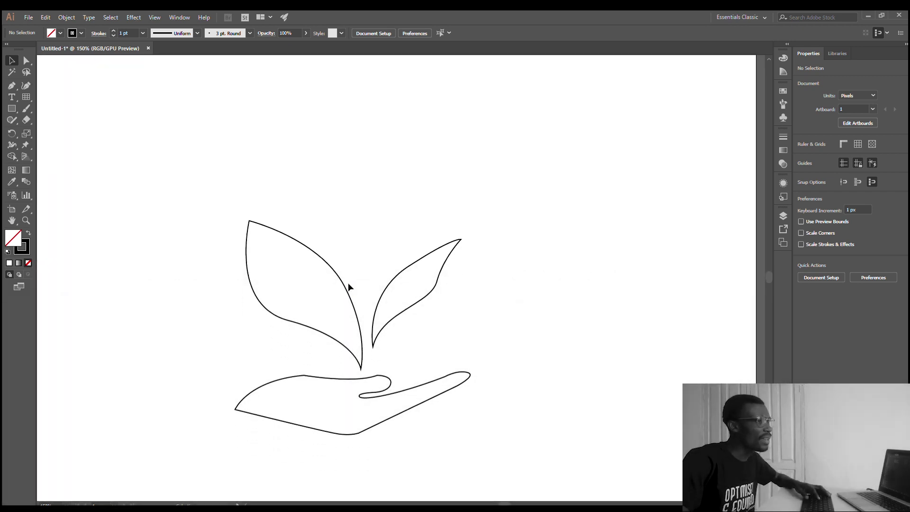
pyautogui.scroll(1, 348, 282)
pyautogui.scroll(-4, 334, 286)
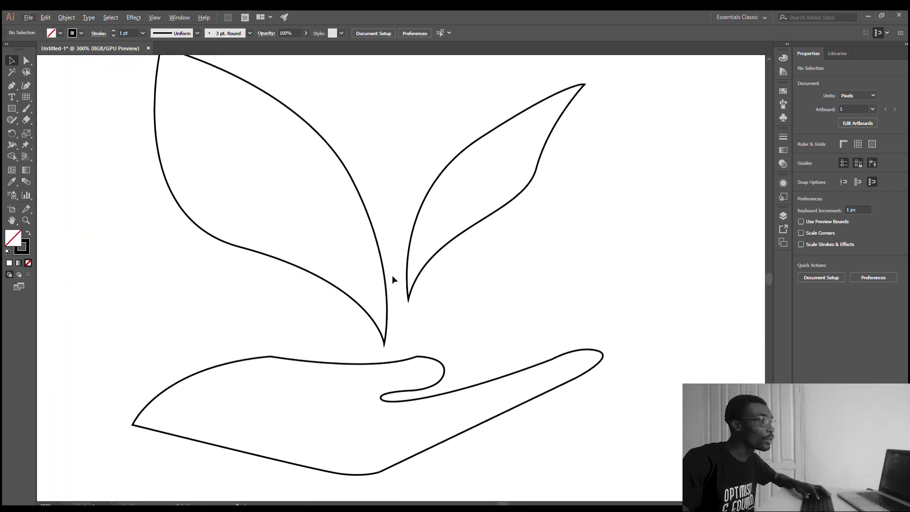
pyautogui.scroll(-1, 433, 276)
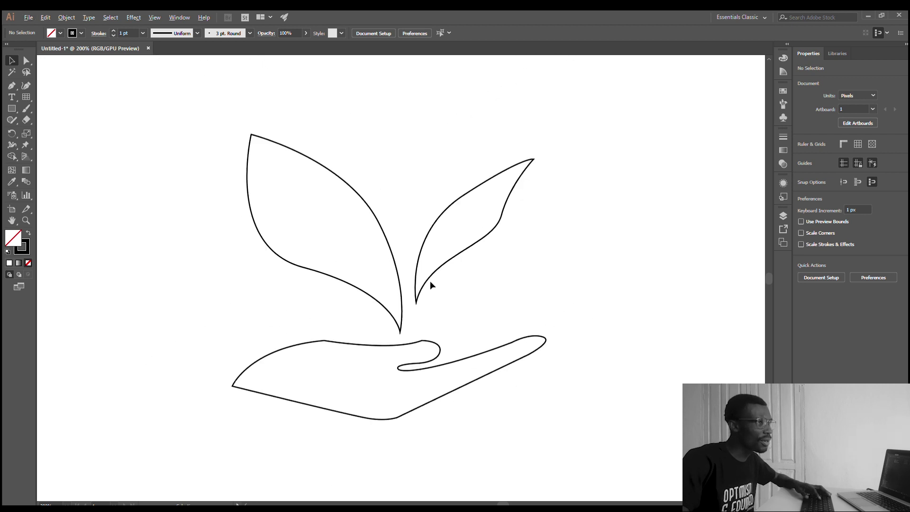
pyautogui.scroll(1, 426, 277)
pyautogui.scroll(-2, 423, 280)
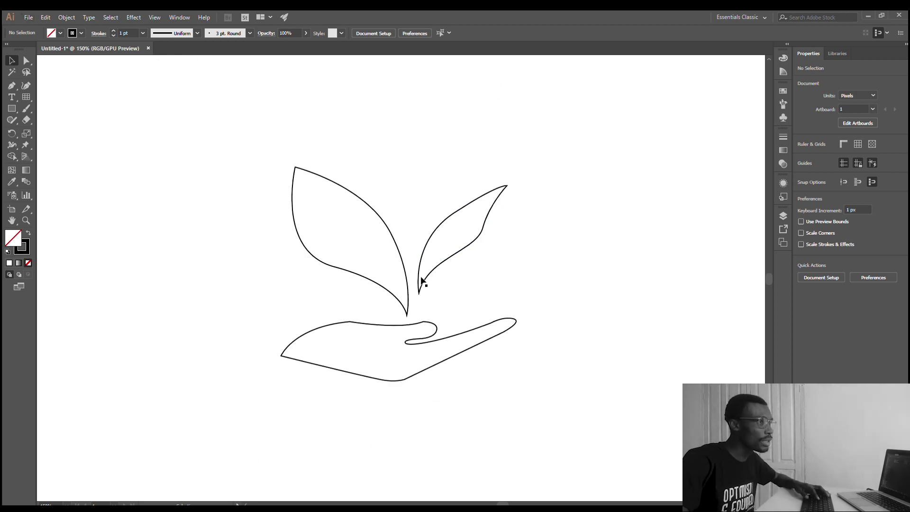
# Select the hand path and smooth the peak on its upper edge above the palm with the Smooth tool
pyautogui.moveTo(284, 304); pyautogui.dragTo(391, 373)
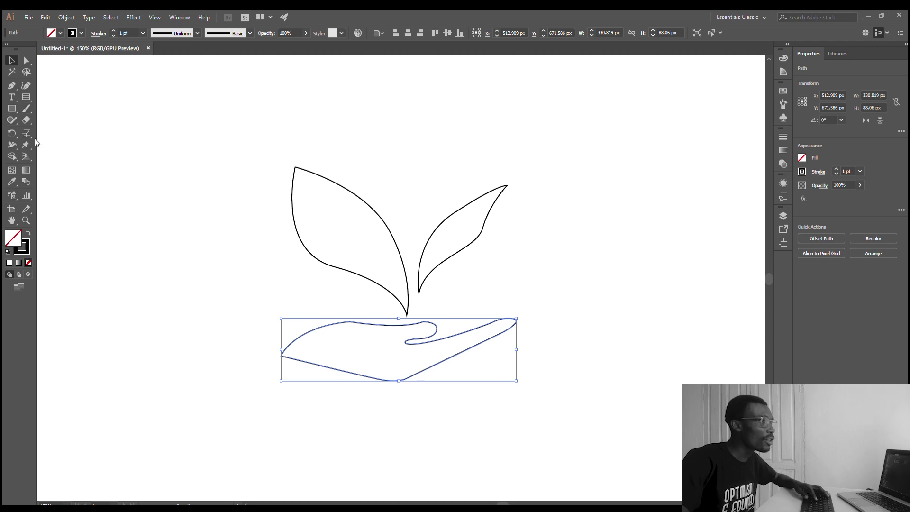
pyautogui.press('n')
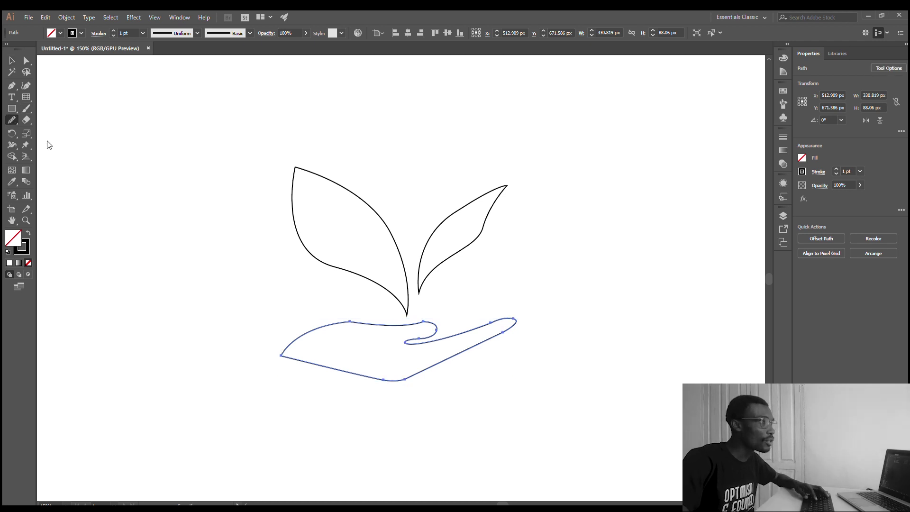
pyautogui.scroll(-1, 315, 280)
pyautogui.scroll(8, 313, 280)
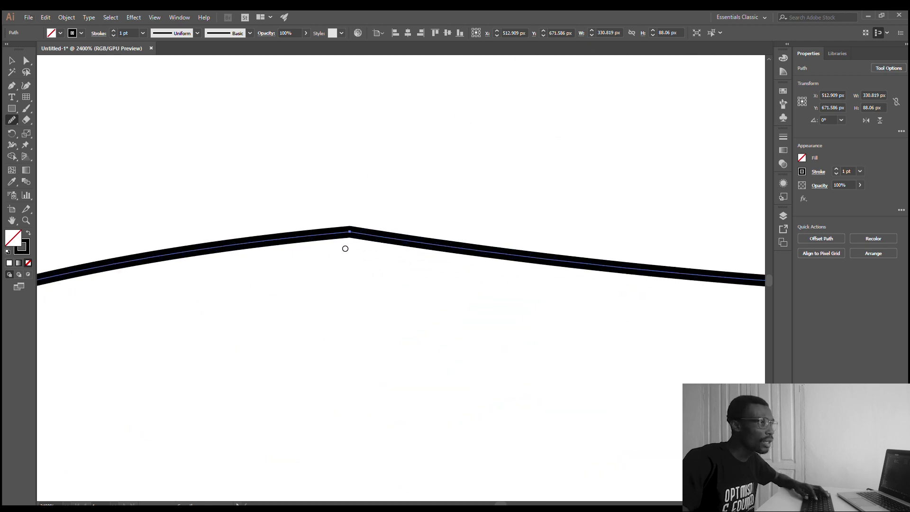
pyautogui.scroll(1, 345, 248)
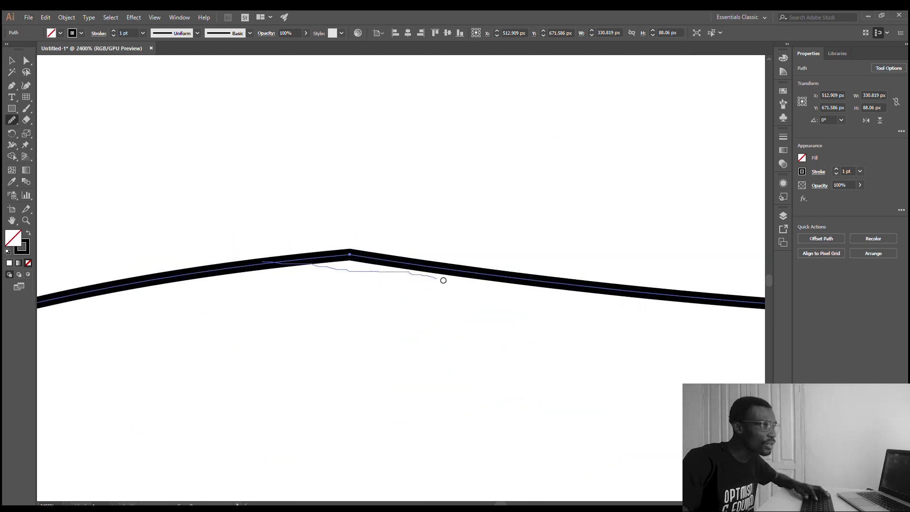
pyautogui.moveTo(443, 281); pyautogui.dragTo(443, 280)
pyautogui.moveTo(289, 261); pyautogui.dragTo(427, 277)
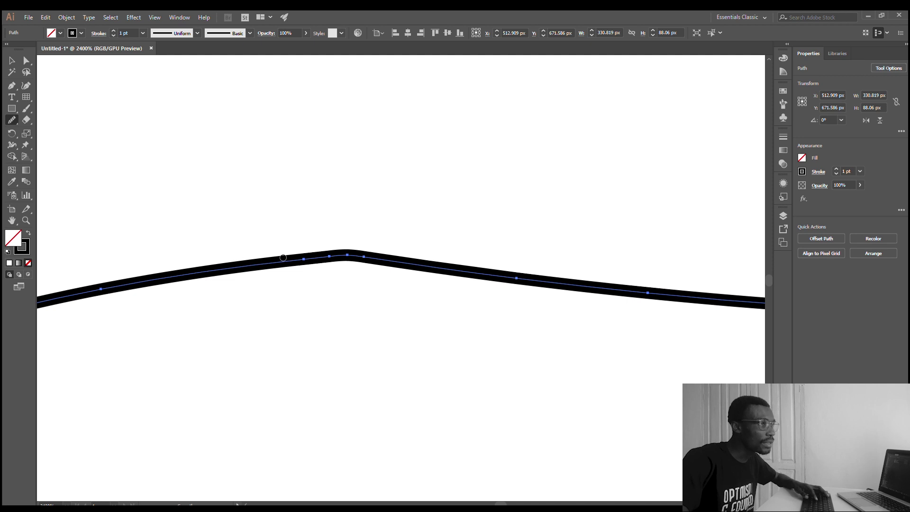
pyautogui.moveTo(283, 258); pyautogui.dragTo(507, 271)
pyautogui.scroll(-4, 309, 248)
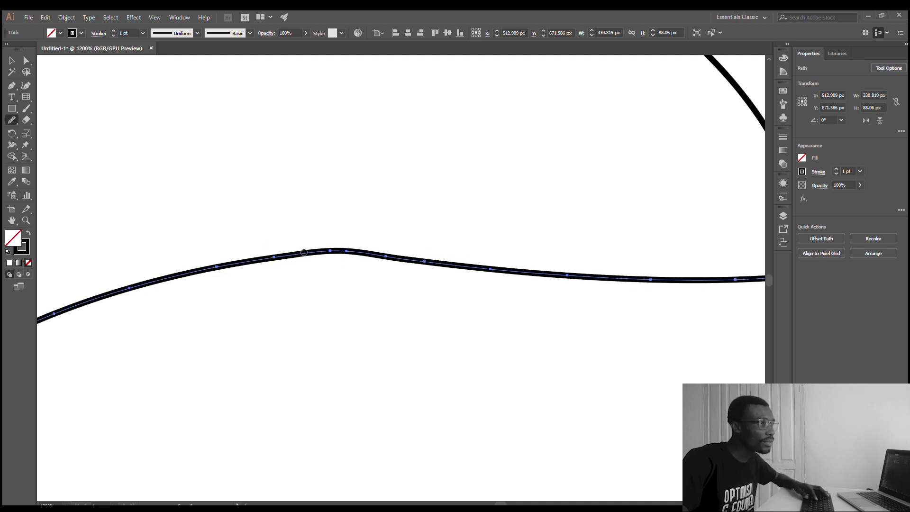
pyautogui.moveTo(298, 250); pyautogui.dragTo(379, 248)
pyautogui.moveTo(255, 255); pyautogui.dragTo(395, 261)
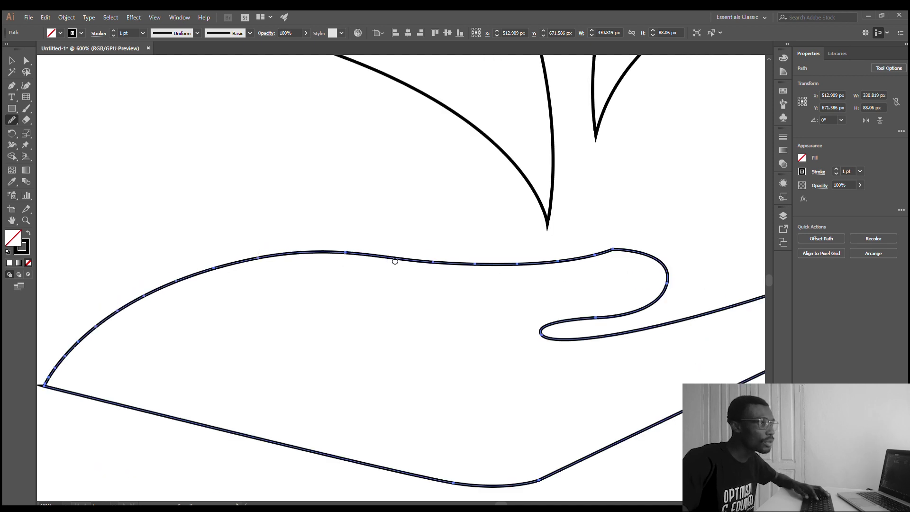
# Smooth the sharp corner where the hand's upper edge meets the thumb tip
pyautogui.scroll(5, 652, 268)
pyautogui.scroll(1, 635, 254)
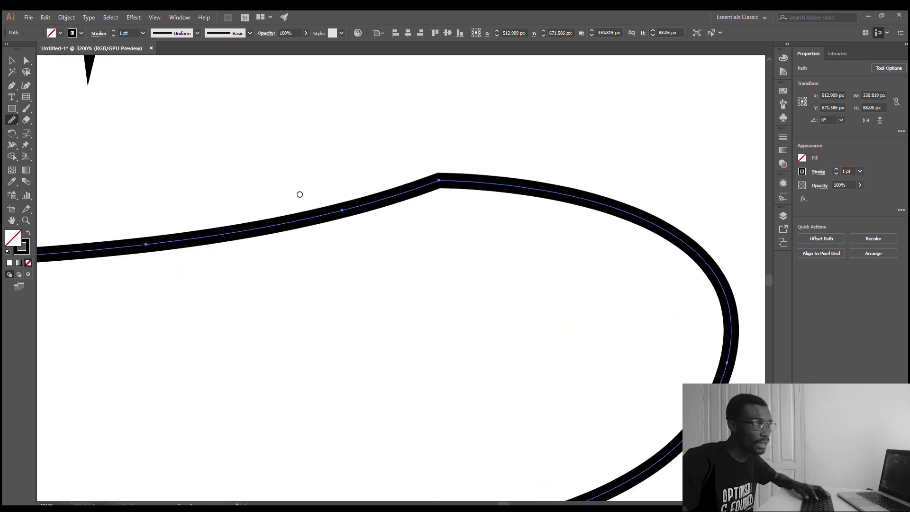
pyautogui.moveTo(396, 201); pyautogui.dragTo(602, 206)
pyautogui.moveTo(337, 200)
pyautogui.mouseDown()
pyautogui.moveTo(569, 200)
pyautogui.moveTo(227, 204)
pyautogui.mouseUp()
pyautogui.moveTo(501, 187)
pyautogui.mouseDown()
pyautogui.moveTo(265, 219)
pyautogui.moveTo(281, 215)
pyautogui.mouseUp()
pyautogui.moveTo(627, 216)
pyautogui.mouseDown()
pyautogui.moveTo(512, 203)
pyautogui.moveTo(220, 228)
pyautogui.mouseUp()
pyautogui.scroll(-7, 411, 249)
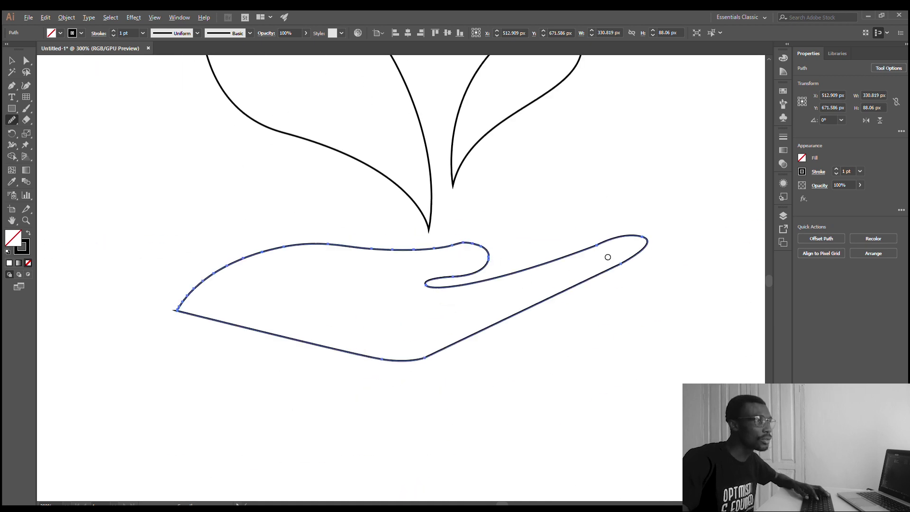
# Smooth the lower corner where the palm's underside meets the fingers' straight lower edge, and deselect the hand
pyautogui.scroll(-1, 408, 332)
pyautogui.scroll(5, 412, 361)
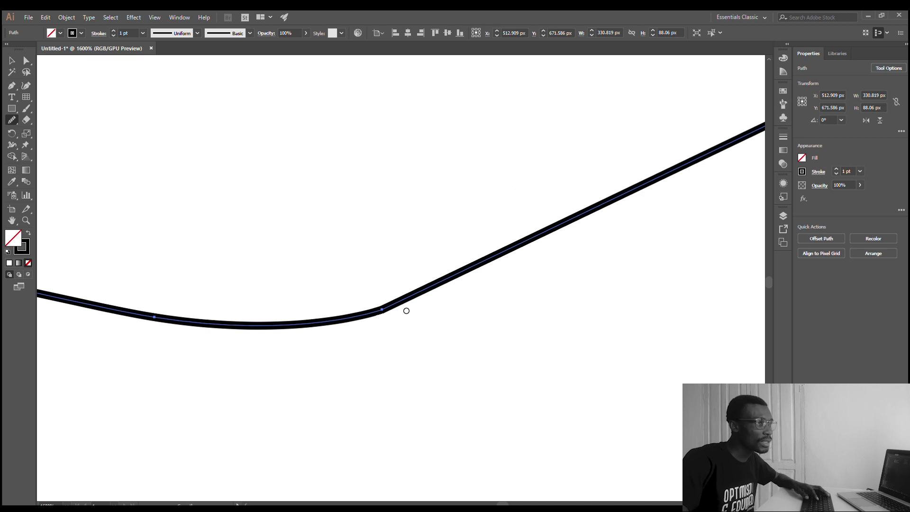
pyautogui.scroll(4, 353, 308)
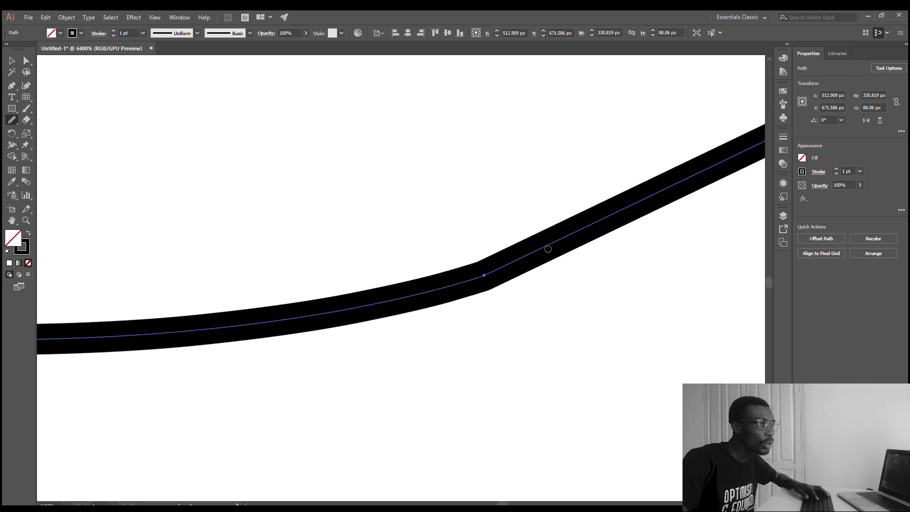
pyautogui.moveTo(548, 248); pyautogui.dragTo(262, 324)
pyautogui.scroll(-3, 391, 298)
pyautogui.moveTo(497, 259); pyautogui.dragTo(279, 303)
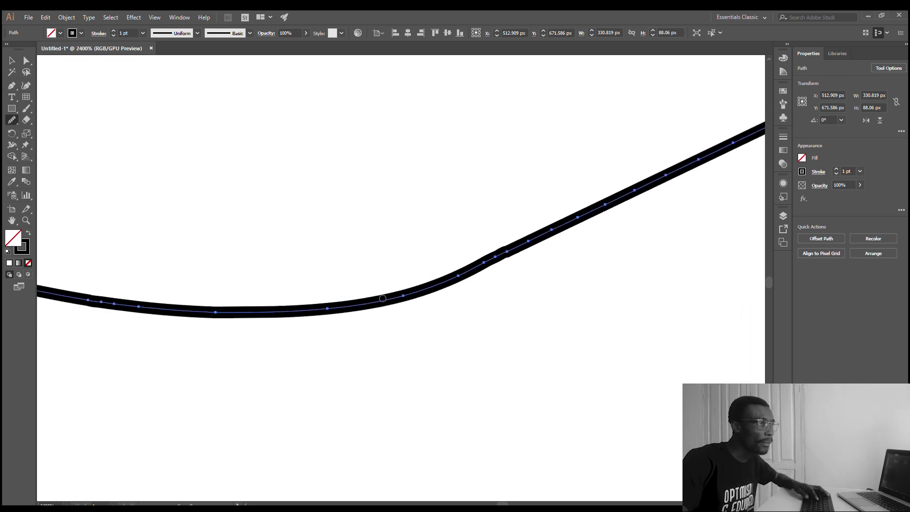
pyautogui.moveTo(523, 252); pyautogui.dragTo(312, 289)
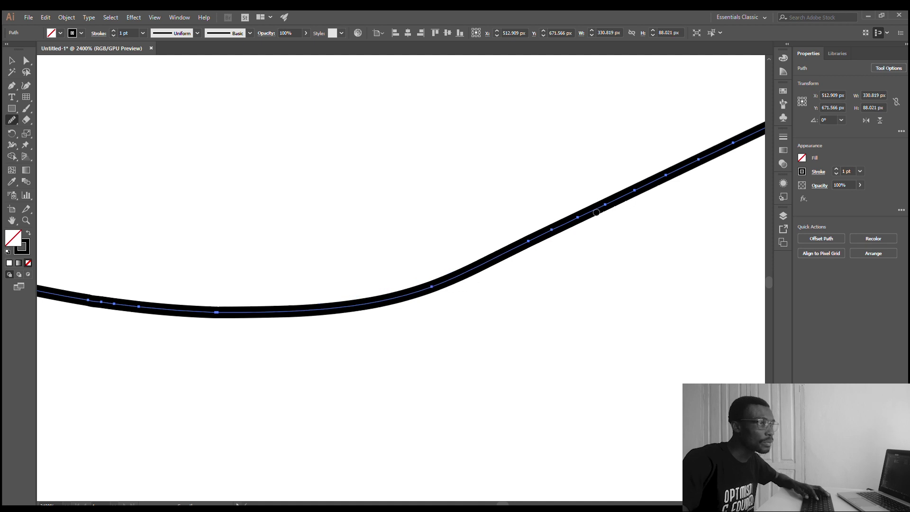
pyautogui.moveTo(596, 212); pyautogui.dragTo(243, 262)
pyautogui.moveTo(713, 163); pyautogui.dragTo(379, 270)
pyautogui.scroll(-4, 441, 199)
pyautogui.scroll(-2, 441, 199)
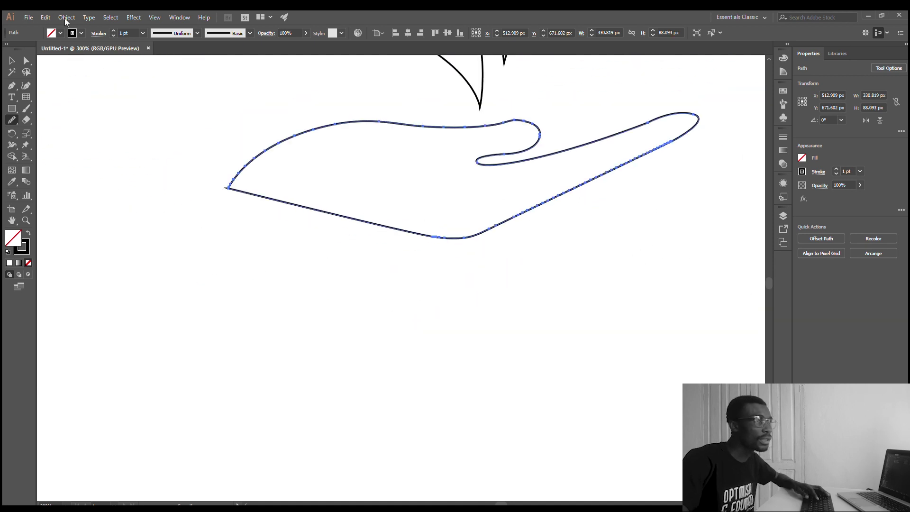
pyautogui.click(11, 60)
pyautogui.click(142, 97)
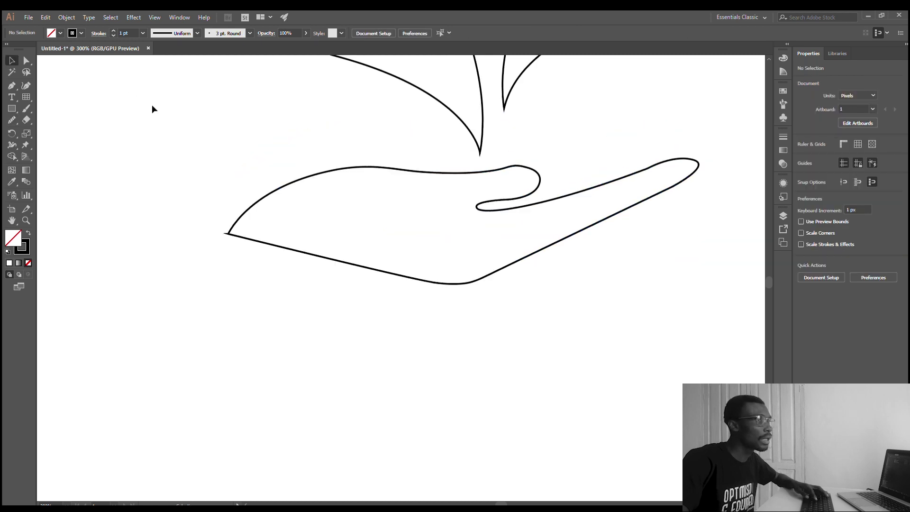
# Reselect the hand path and smooth the remaining bump on top of the thumb with the Smooth tool
pyautogui.scroll(-1, 209, 155)
pyautogui.scroll(3, 408, 183)
pyautogui.scroll(4, 390, 237)
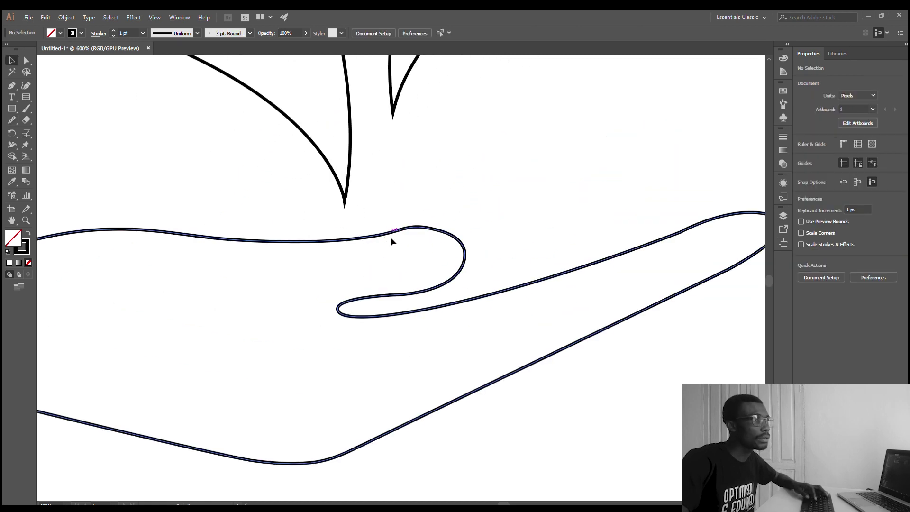
pyautogui.click(446, 247)
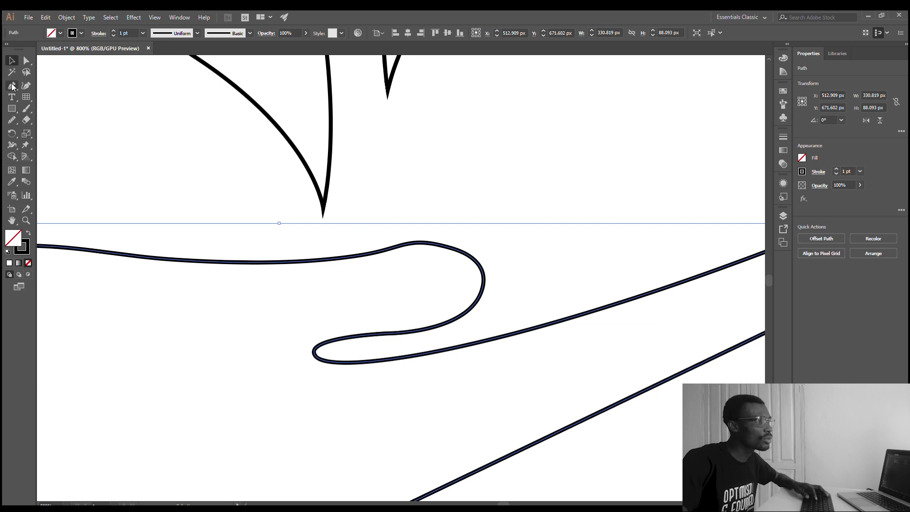
pyautogui.click(12, 120)
pyautogui.scroll(2, 411, 240)
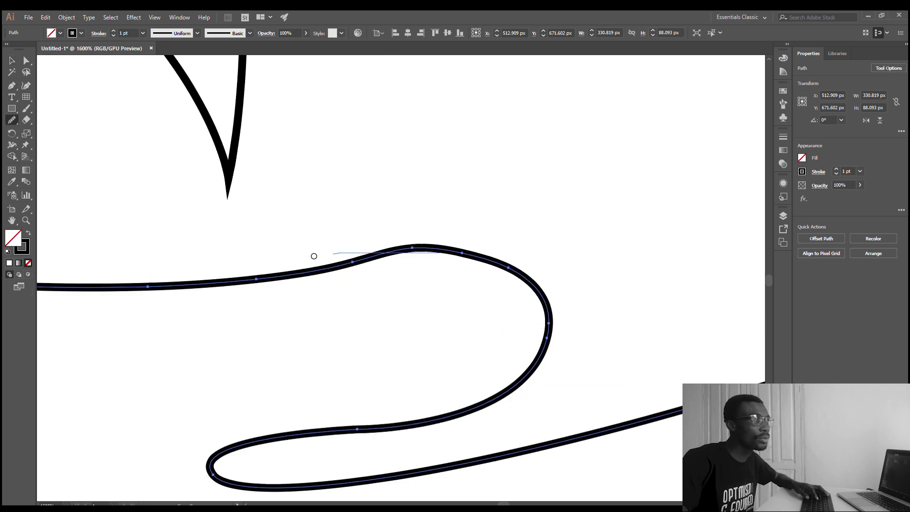
pyautogui.hotkey('ctrl', '0')
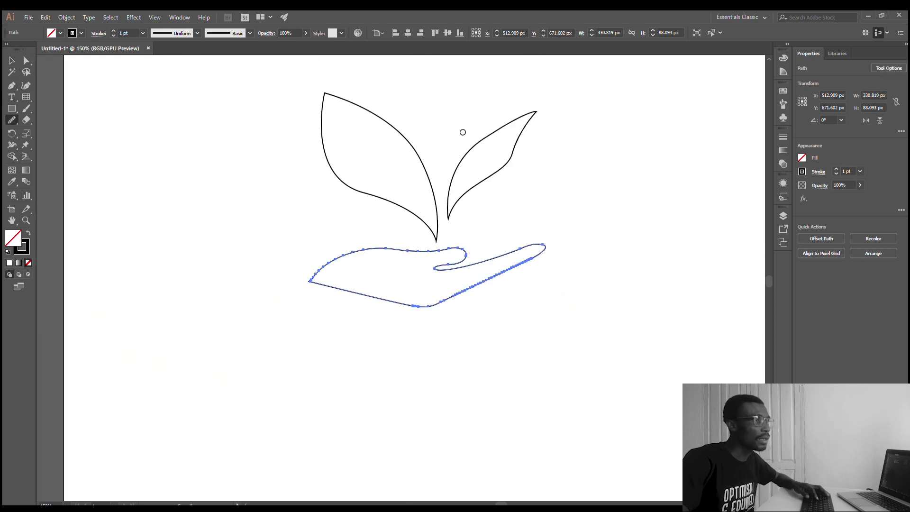
# Deselect the hand and examine the outlines of both leaves and the hand
pyautogui.scroll(2, 448, 132)
pyautogui.scroll(1, 448, 132)
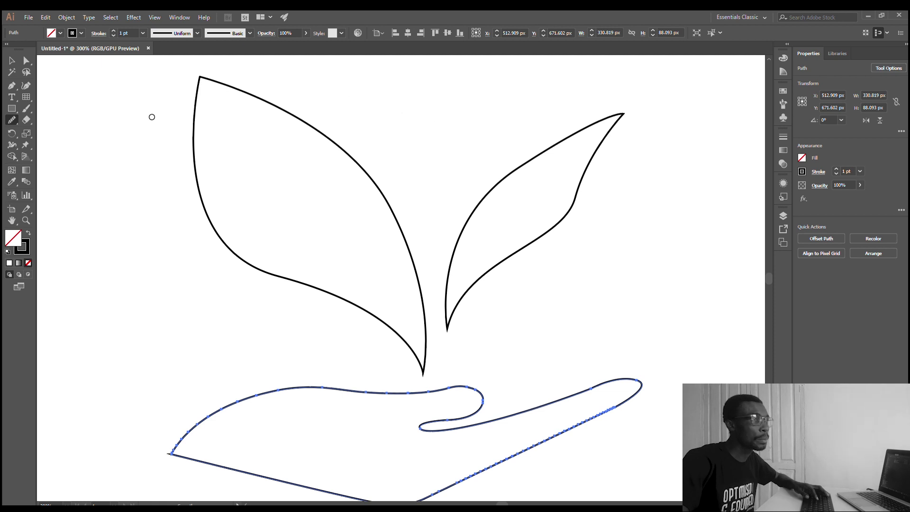
pyautogui.press('v')
pyautogui.click(98, 124)
pyautogui.hotkey('ctrl', '0')
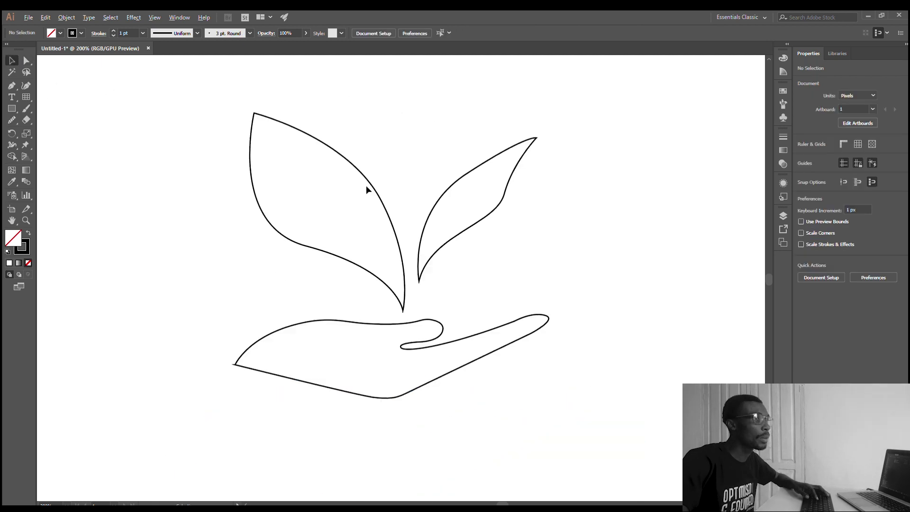
pyautogui.scroll(1, 412, 197)
pyautogui.scroll(-2, 439, 185)
pyautogui.scroll(3, 515, 200)
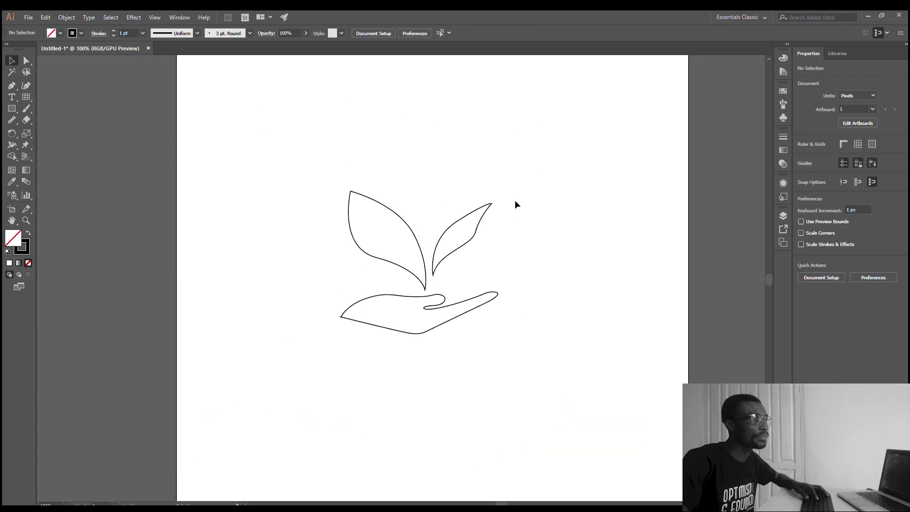
# Select the smaller leaf and smooth its long upper edge up to the pointed tip with the Smooth tool
pyautogui.scroll(1, 494, 207)
pyautogui.click(390, 217)
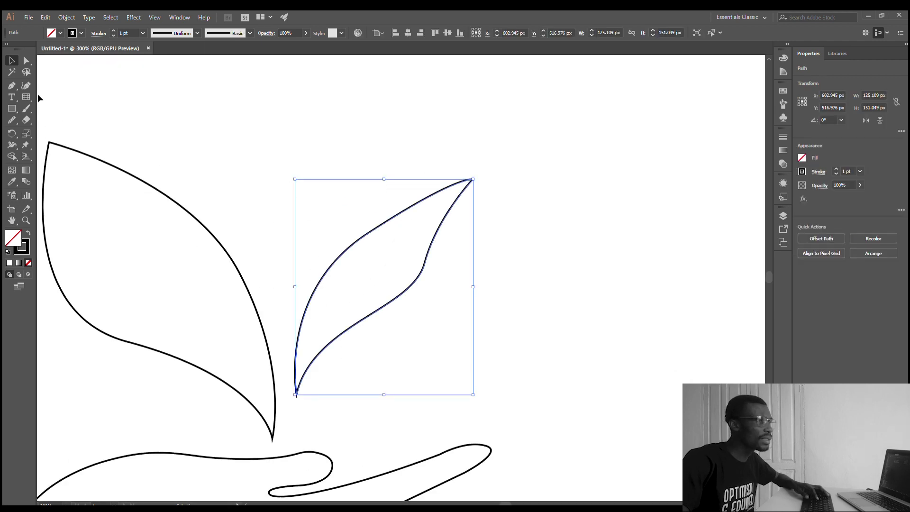
pyautogui.click(12, 120)
pyautogui.scroll(2, 478, 202)
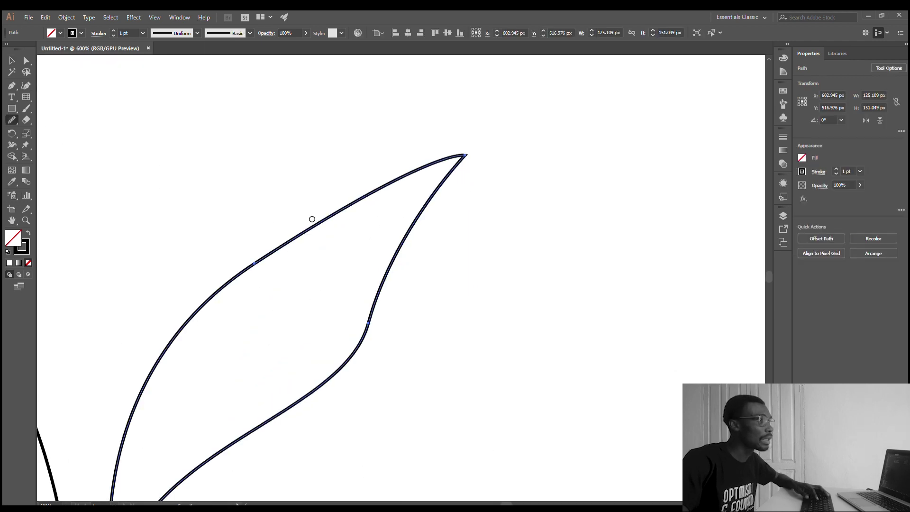
pyautogui.moveTo(244, 258)
pyautogui.mouseDown()
pyautogui.moveTo(303, 256)
pyautogui.moveTo(414, 180)
pyautogui.mouseUp()
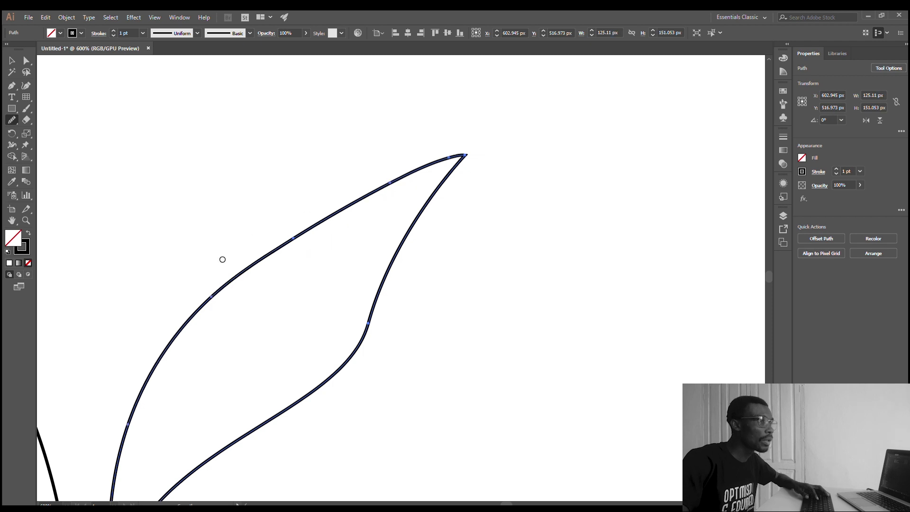
pyautogui.moveTo(210, 267); pyautogui.dragTo(393, 190)
pyautogui.moveTo(308, 230); pyautogui.dragTo(450, 161)
pyautogui.moveTo(264, 242)
pyautogui.mouseDown()
pyautogui.moveTo(391, 178)
pyautogui.moveTo(447, 161)
pyautogui.mouseUp()
# Try more smoothing strokes along the smaller leaf's tip and upper edge, and undo them
pyautogui.moveTo(300, 236)
pyautogui.mouseDown()
pyautogui.moveTo(394, 179)
pyautogui.moveTo(471, 153)
pyautogui.mouseUp()
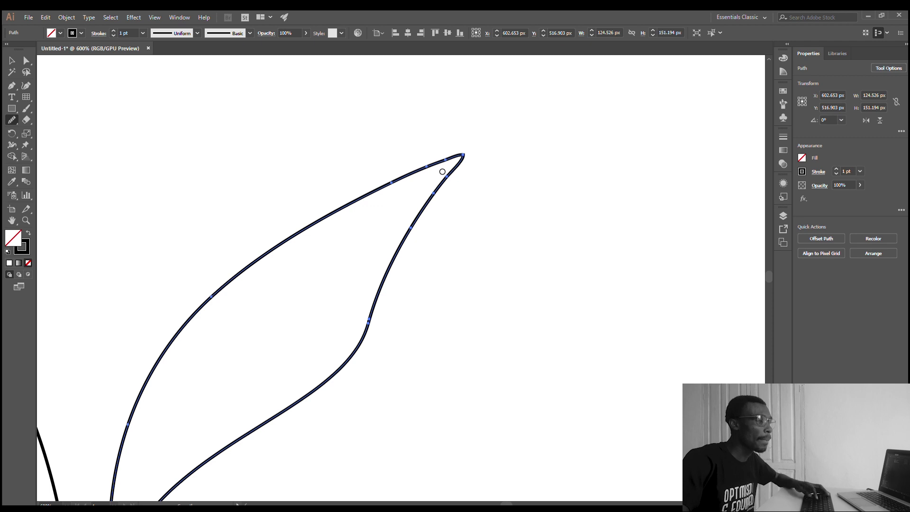
pyautogui.hotkey('ctrl', 'z')
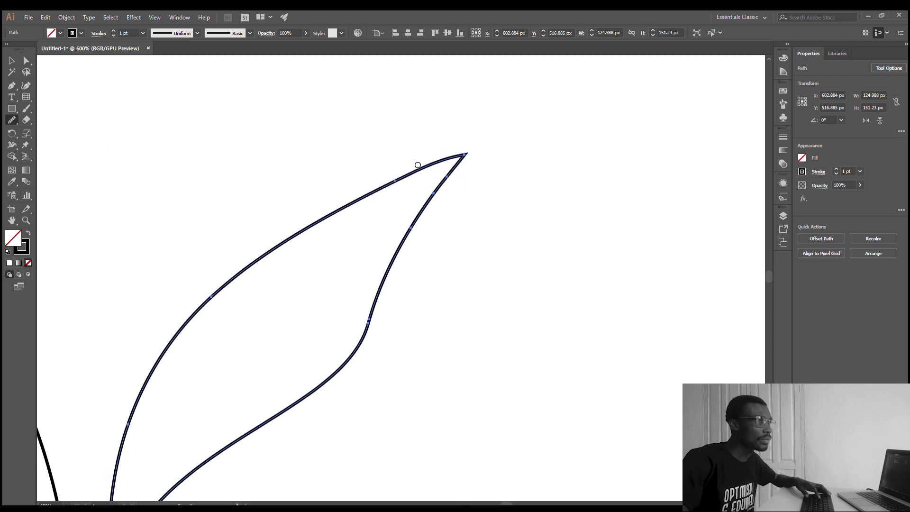
pyautogui.moveTo(417, 164); pyautogui.dragTo(329, 200)
pyautogui.hotkey('ctrl', 'z')
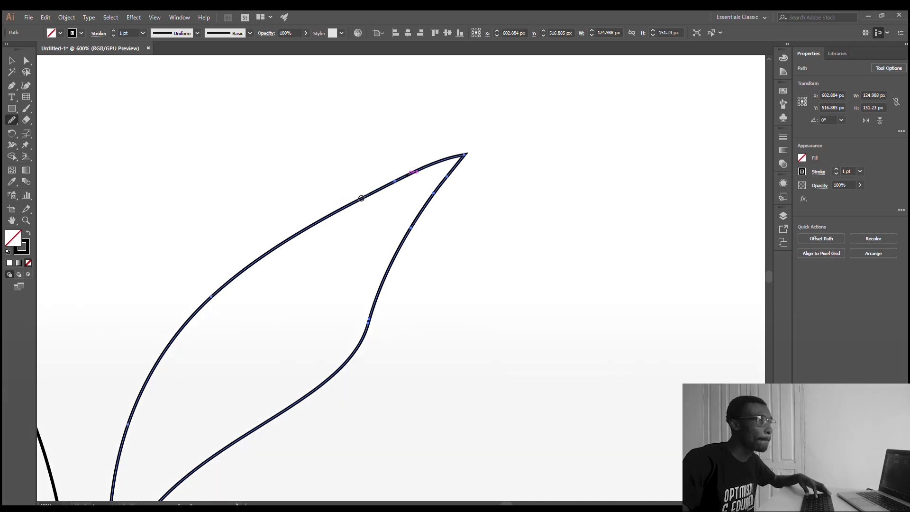
pyautogui.hotkey('ctrl', 'z')
pyautogui.hotkey('ctrl', 'z')
pyautogui.hotkey('ctrl', 'z')
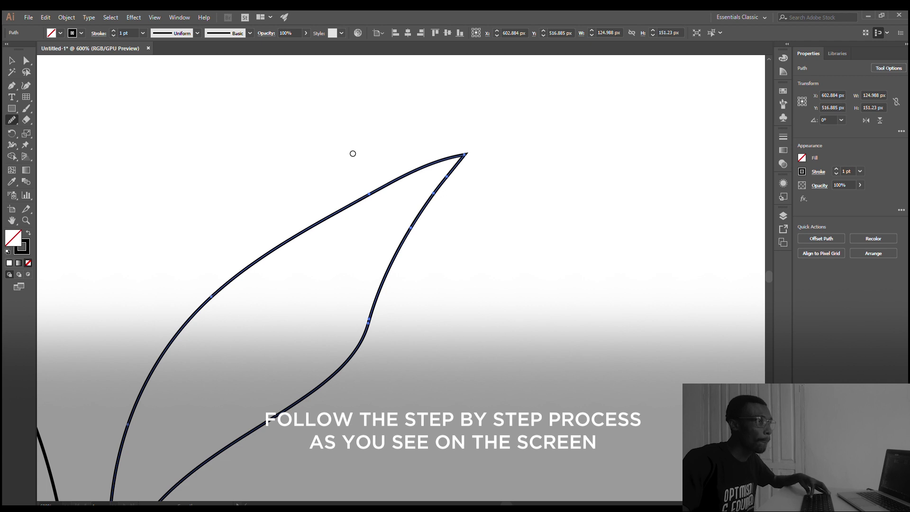
# Deselect the smaller leaf and examine the shape of the whole leaf-and-hand outline
pyautogui.click(12, 61)
pyautogui.click(513, 182)
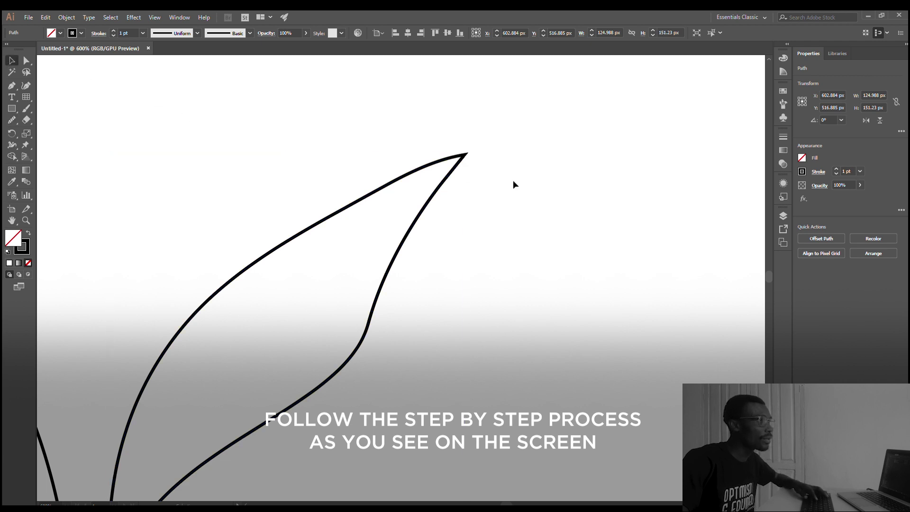
pyautogui.scroll(-4, 517, 182)
pyautogui.scroll(-2, 519, 184)
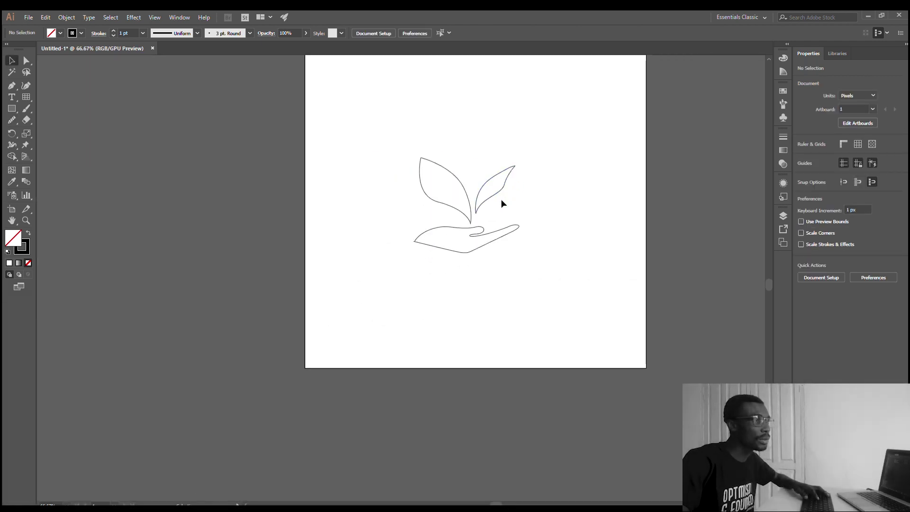
pyautogui.scroll(2, 455, 196)
pyautogui.scroll(-2, 450, 195)
pyautogui.scroll(3, 450, 195)
pyautogui.scroll(4, 466, 201)
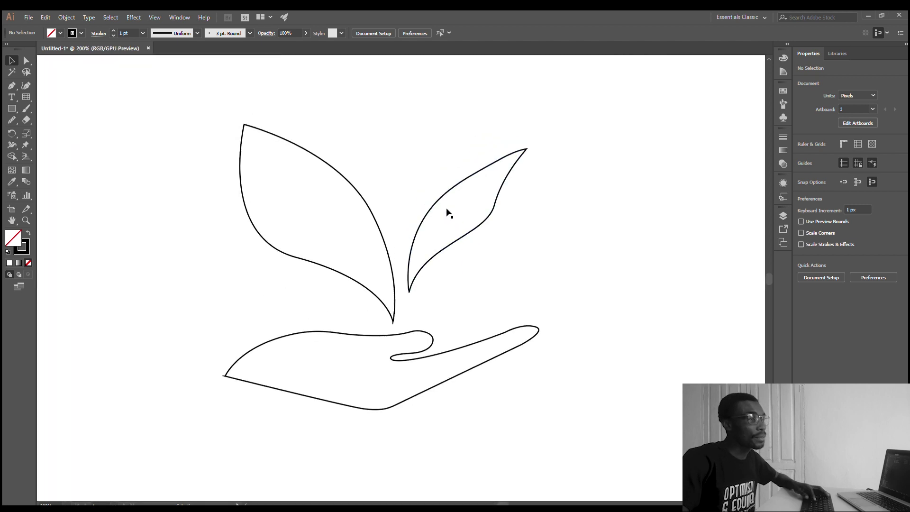
pyautogui.scroll(-2, 376, 211)
pyautogui.moveTo(387, 212); pyautogui.dragTo(355, 183)
pyautogui.scroll(1, 332, 190)
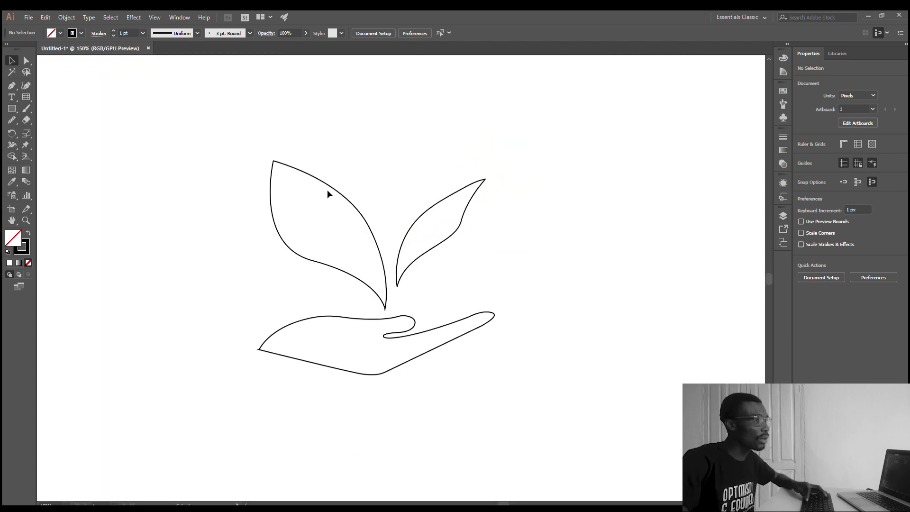
# Fill the larger leaf with bright green and remove its stroke
pyautogui.click(291, 200)
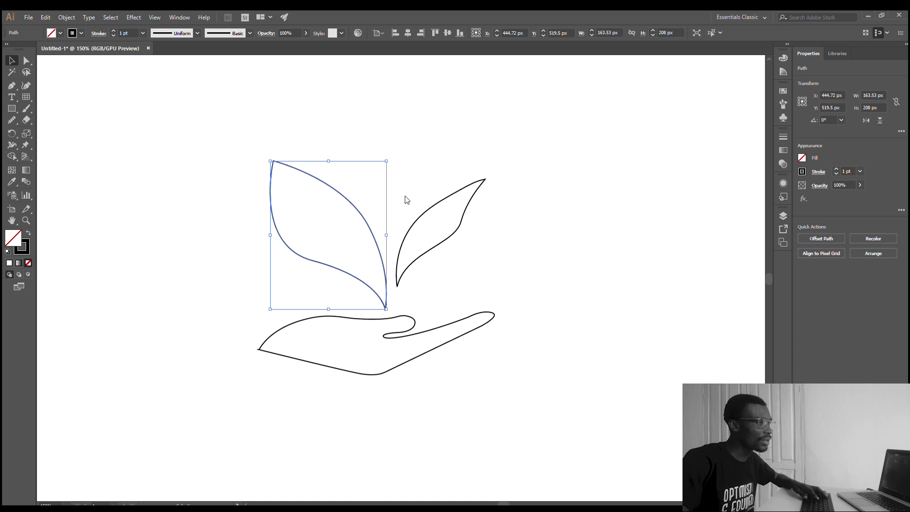
pyautogui.click(25, 254)
pyautogui.click(28, 263)
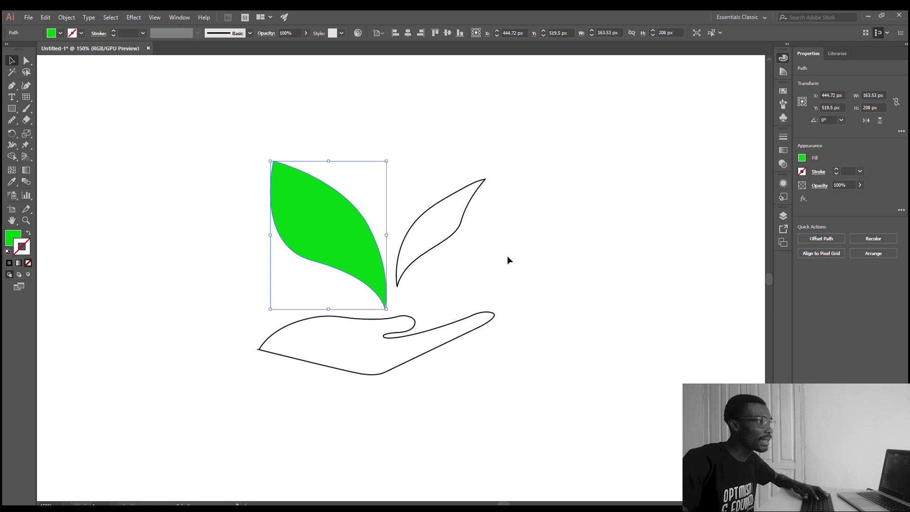
# Copy the larger leaf's green fill and strokeless appearance onto the smaller leaf with the Eyedropper tool
pyautogui.click(456, 234)
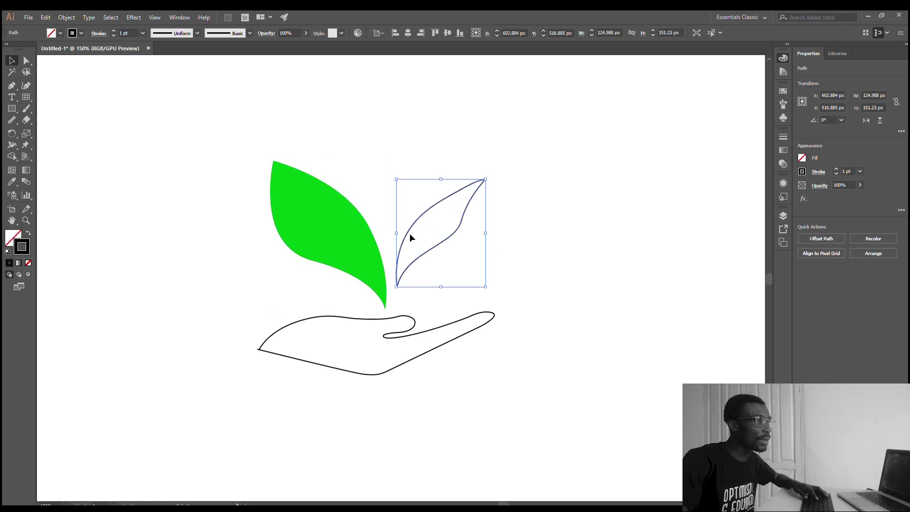
pyautogui.click(12, 181)
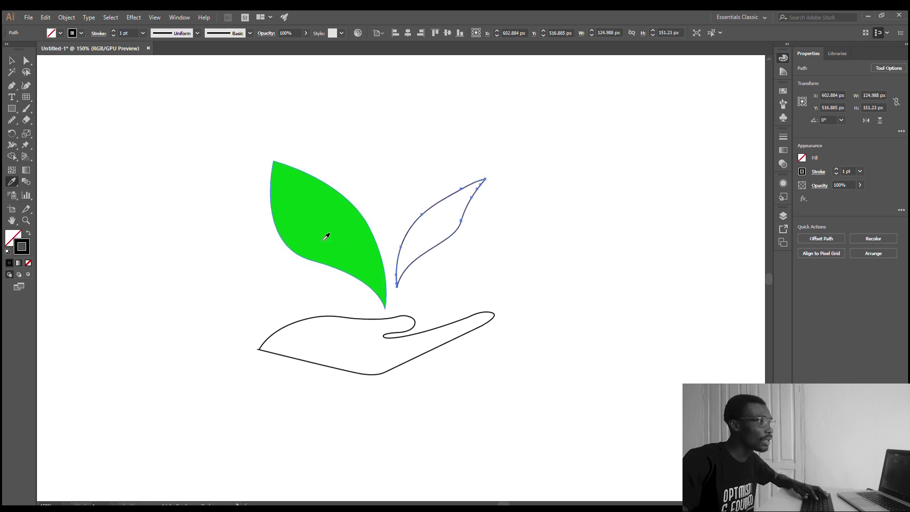
pyautogui.click(326, 237)
pyautogui.press('v')
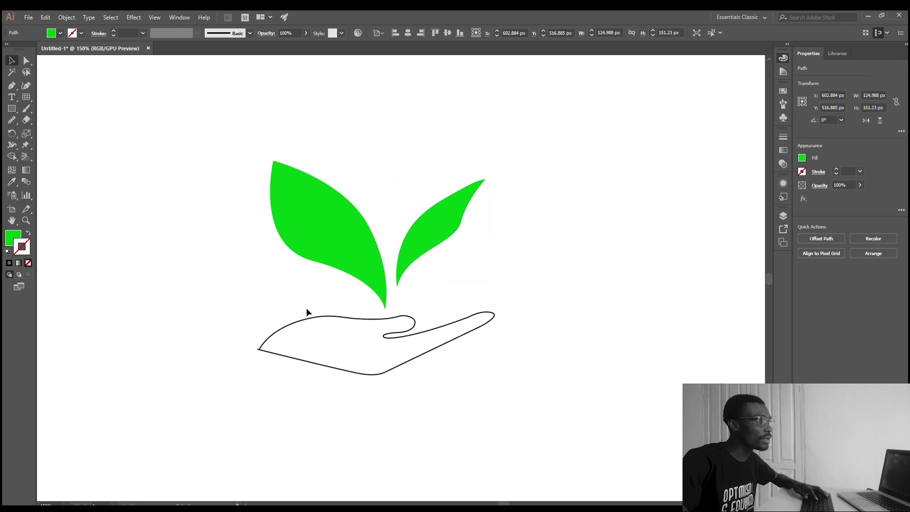
# Fill the hand with golden brown, remove its stroke, and deselect it
pyautogui.click(335, 364)
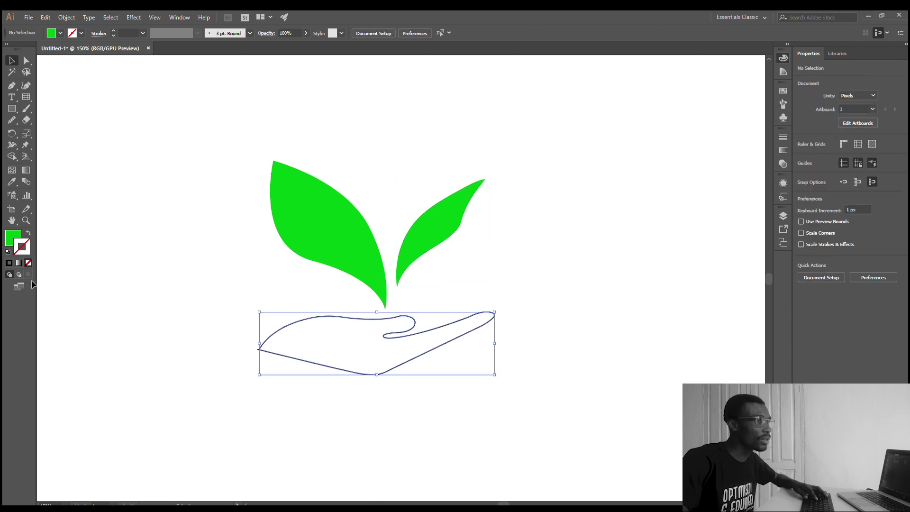
pyautogui.click(13, 234)
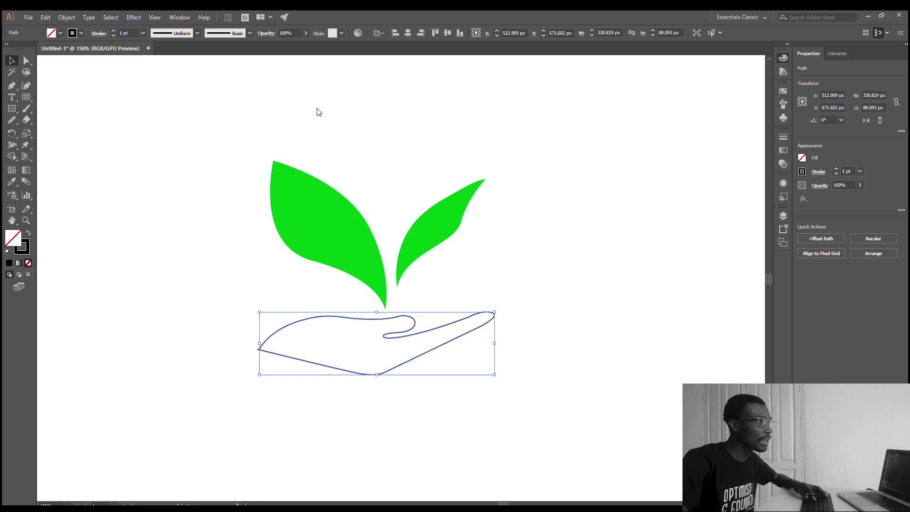
pyautogui.click(365, 152)
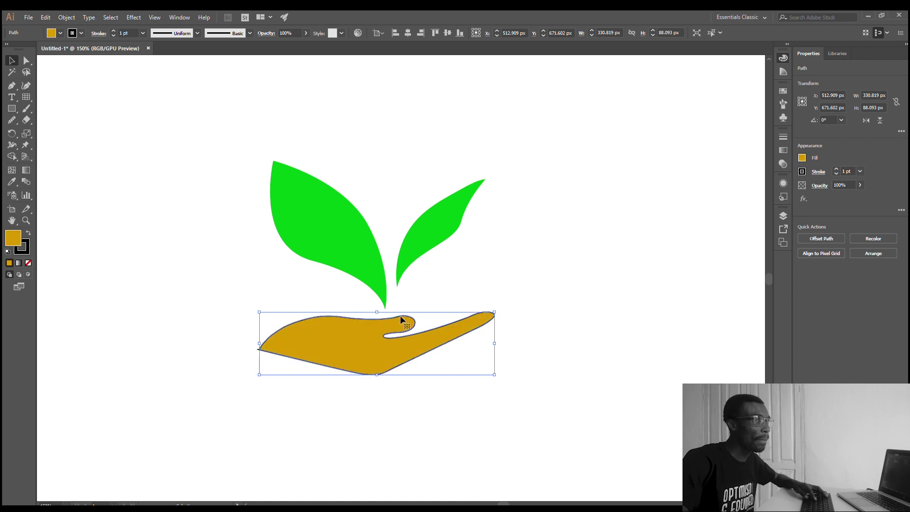
pyautogui.click(26, 249)
pyautogui.click(28, 263)
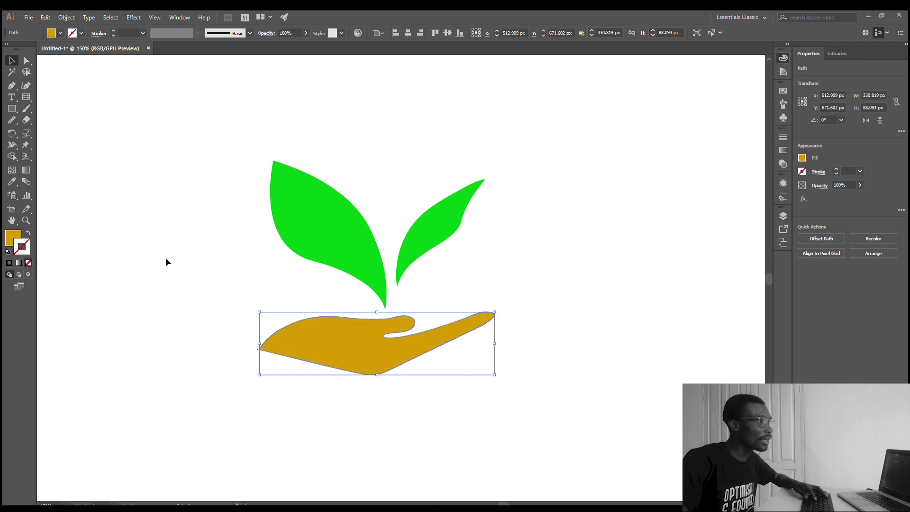
pyautogui.click(177, 254)
pyautogui.scroll(-2, 458, 353)
pyautogui.scroll(-3, 458, 353)
pyautogui.scroll(1, 468, 313)
pyautogui.scroll(2, 463, 311)
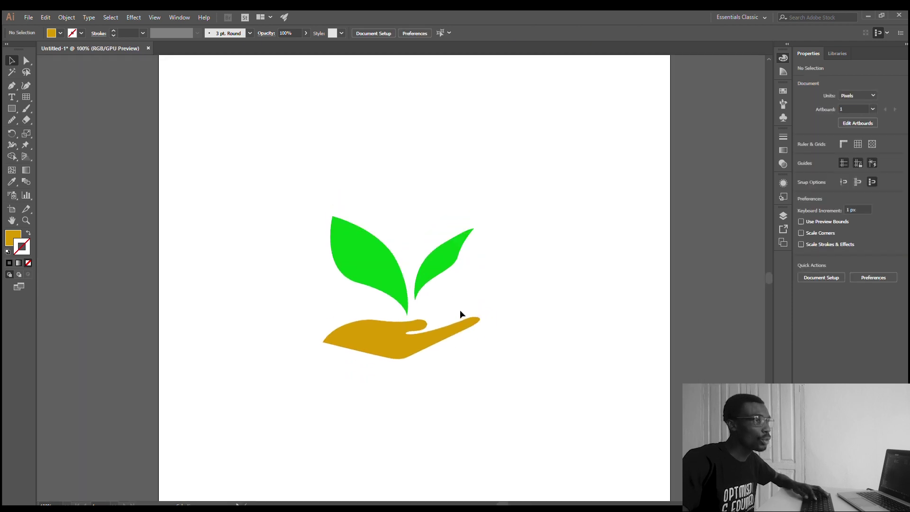
pyautogui.scroll(2, 458, 308)
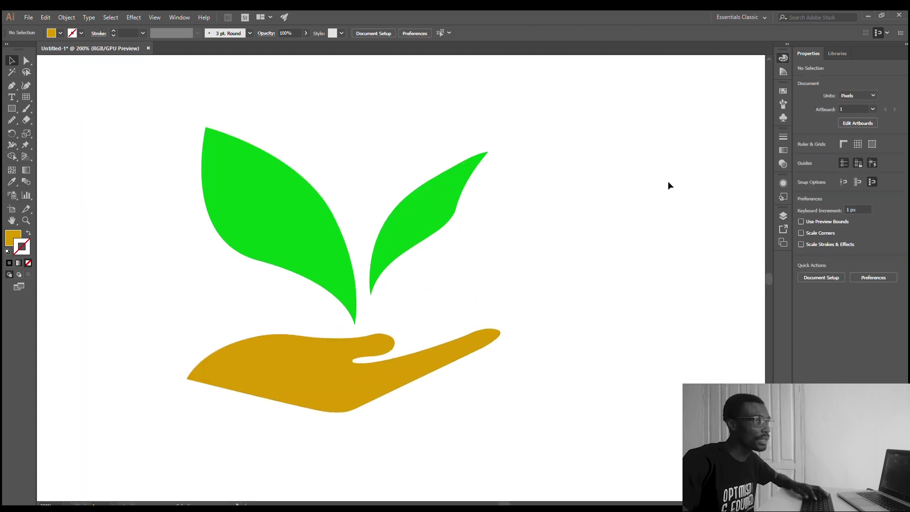